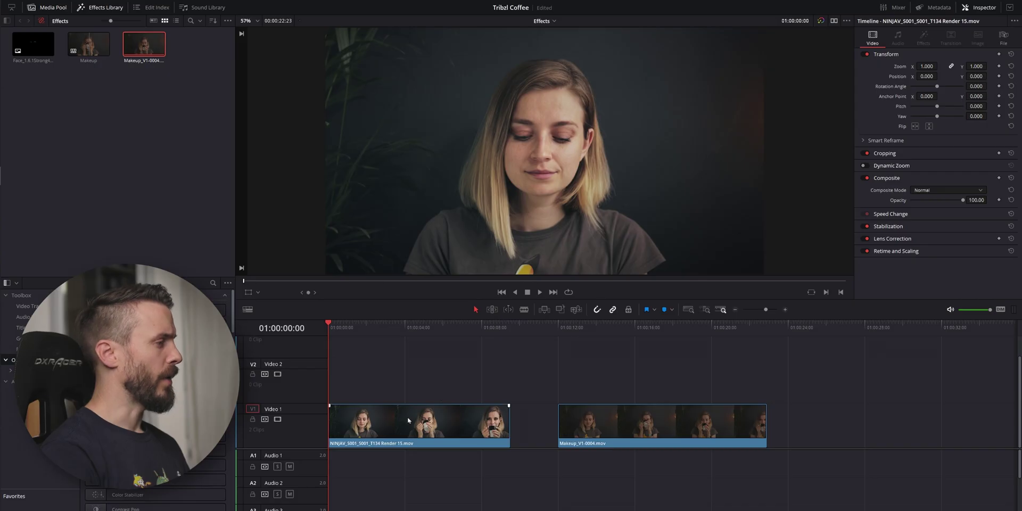
# Play back the original footage, then park the playhead inside the Makeup_V1-0004 clip.
pyautogui.click(408, 421)
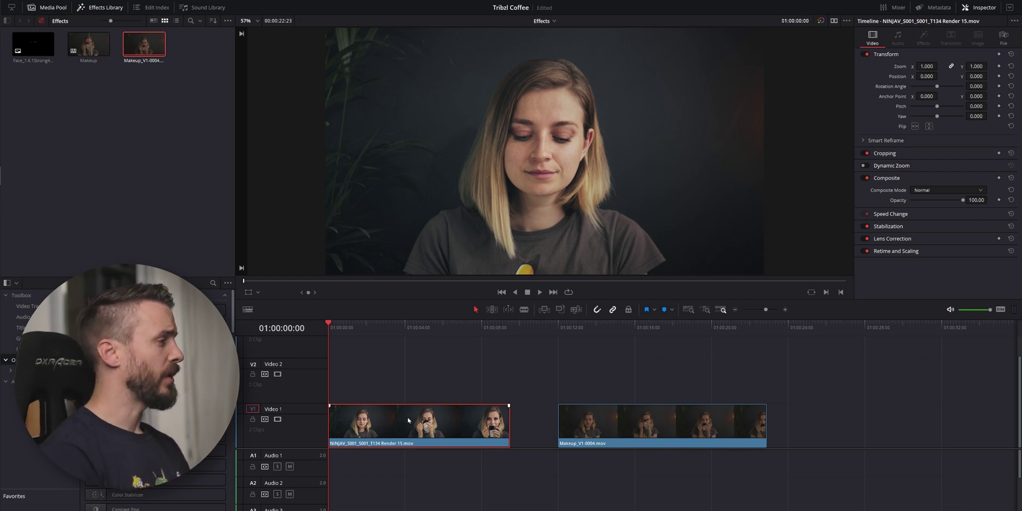
pyautogui.press('space')
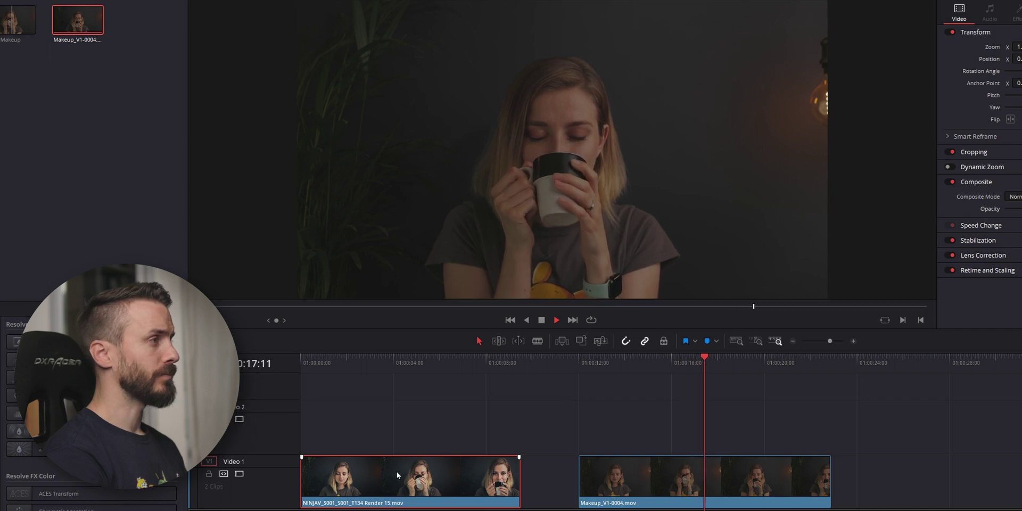
pyautogui.click(723, 471)
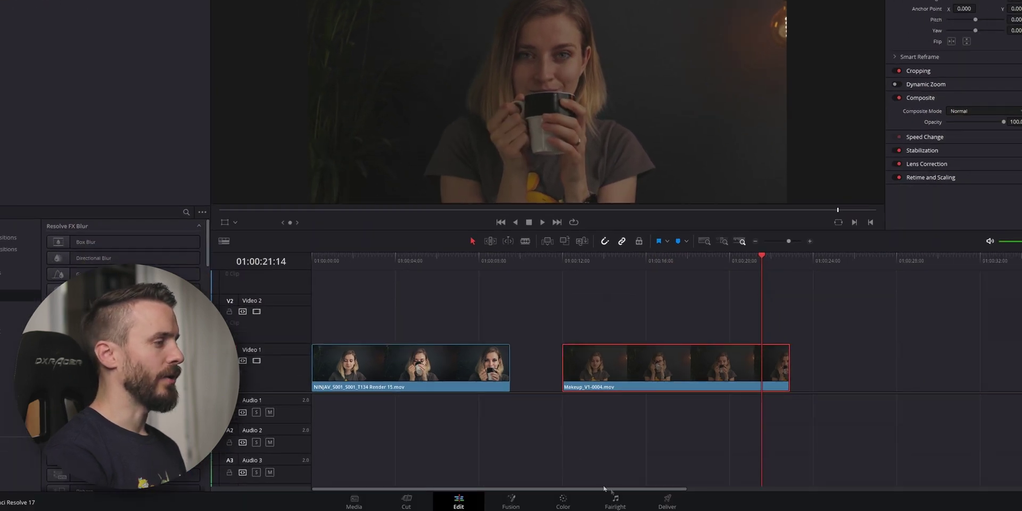
# Apply the 1.5.1 PowerGrade on the Color page and delete the two extra leading nodes.
pyautogui.click(561, 505)
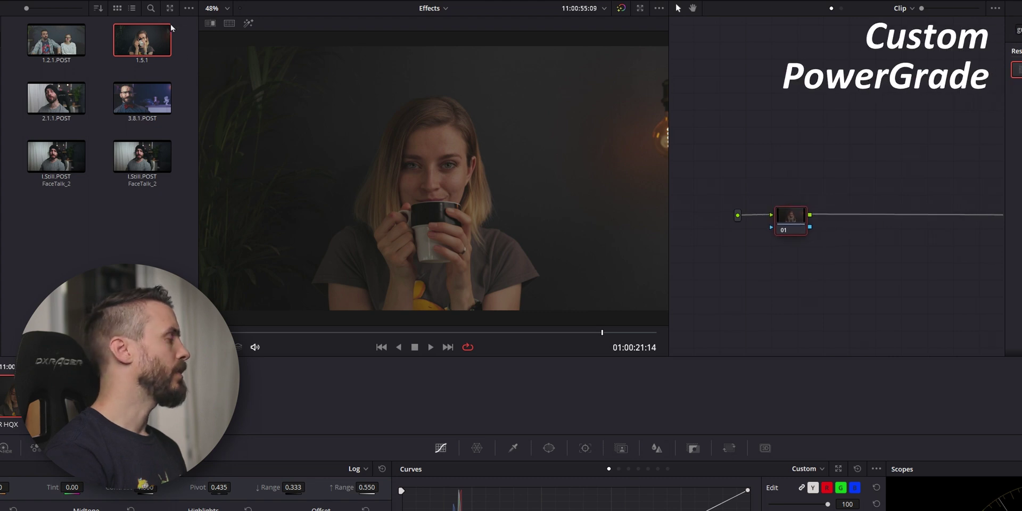
pyautogui.doubleClick(141, 45)
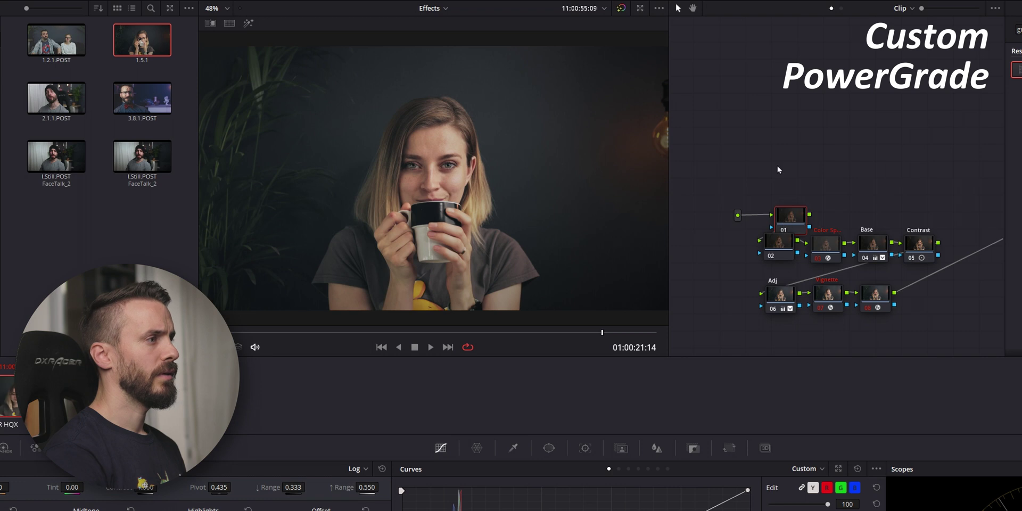
pyautogui.press('Delete')
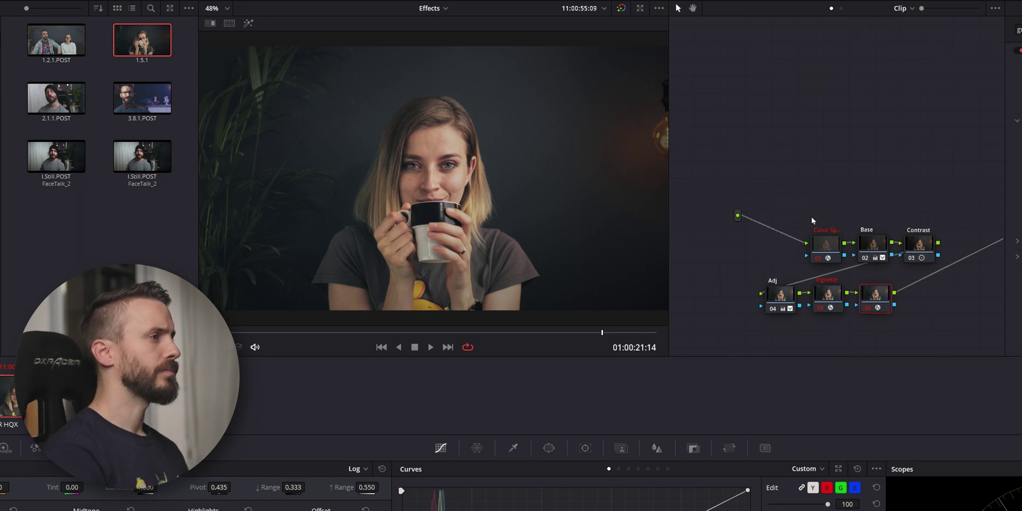
# Line the six grade nodes up with the input, then toggle the grade off and on to compare.
pyautogui.moveTo(822, 257); pyautogui.dragTo(924, 322)
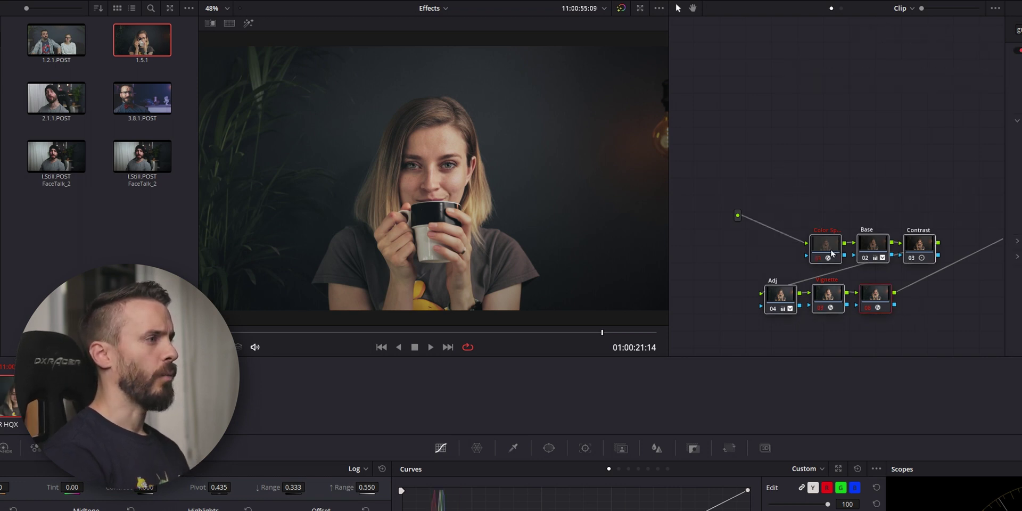
pyautogui.moveTo(826, 245); pyautogui.dragTo(828, 201)
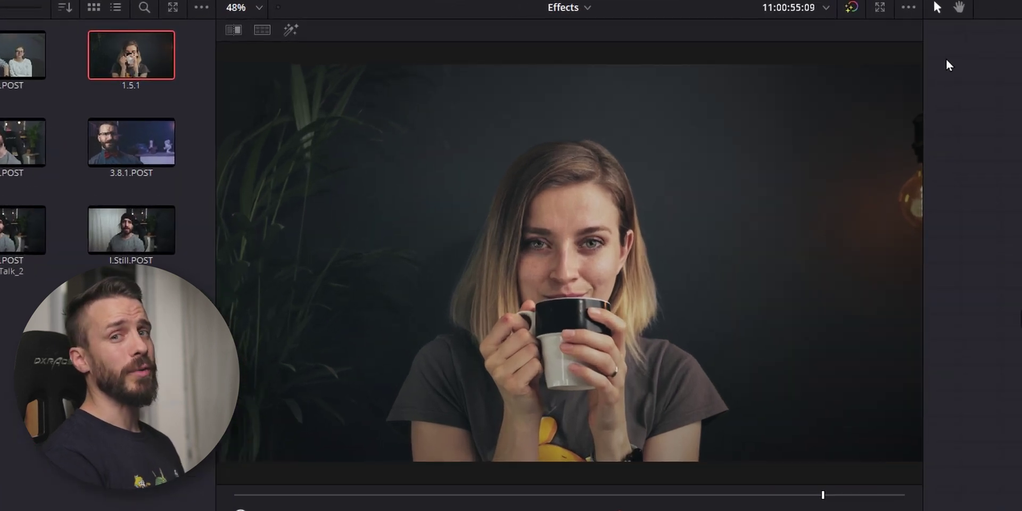
pyautogui.click(851, 9)
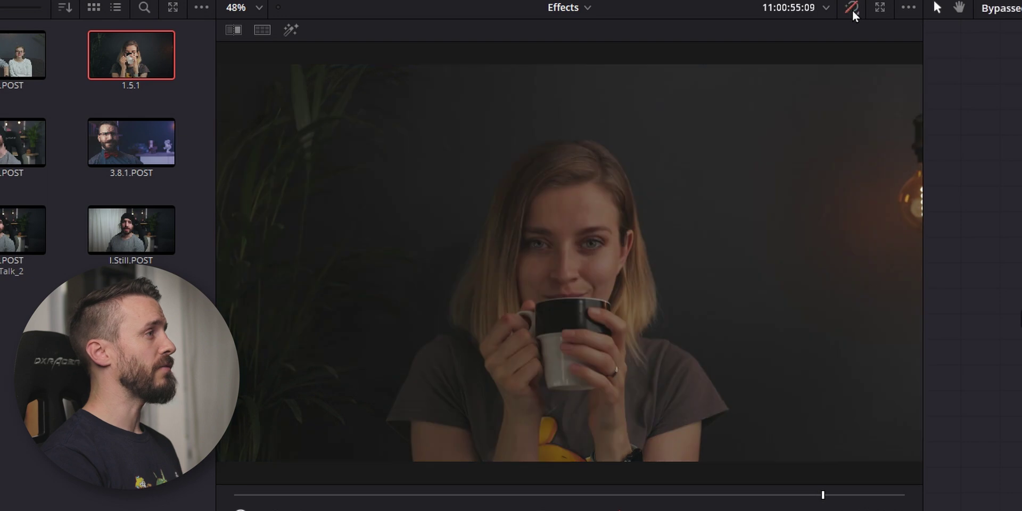
pyautogui.click(852, 9)
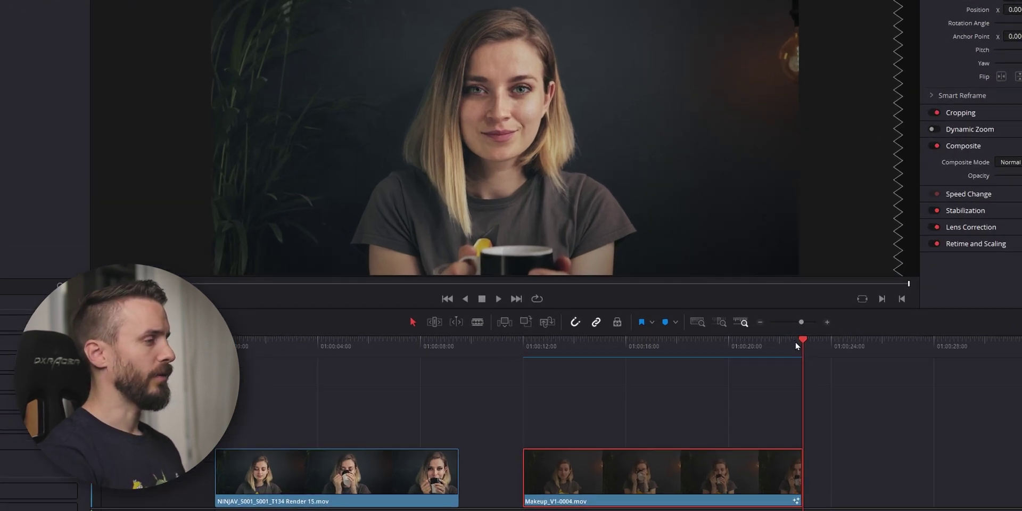
# Split the Makeup_V1-0004 clip near 01:00:20:11 and open the tail piece in Fusion.
pyautogui.press('j')
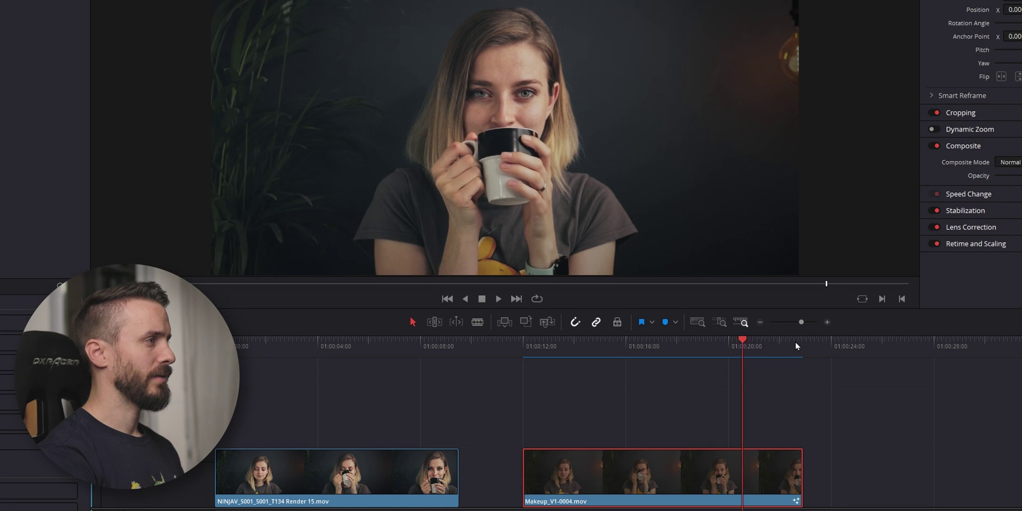
pyautogui.press('l')
pyautogui.press('j')
pyautogui.press('l')
pyautogui.press('j')
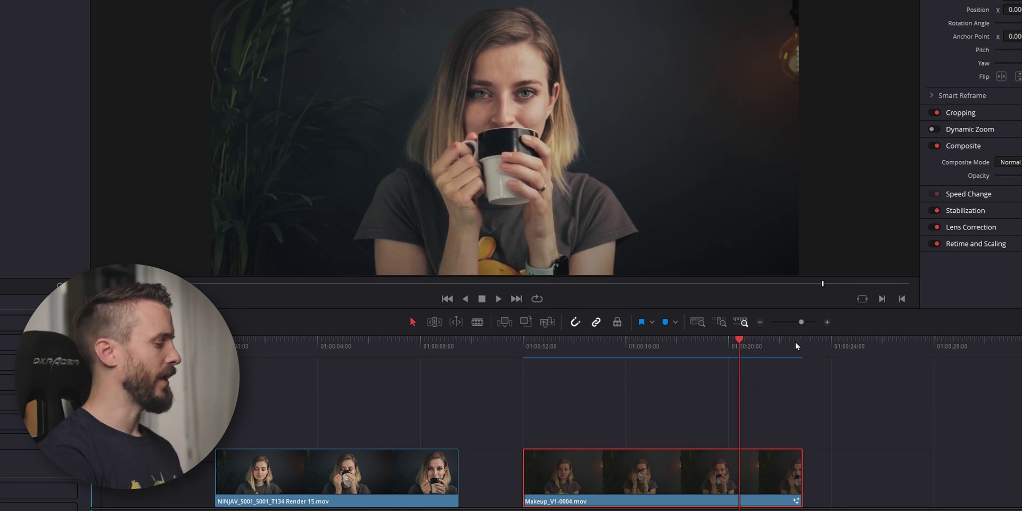
pyautogui.hotkey('ctrl', '\\')
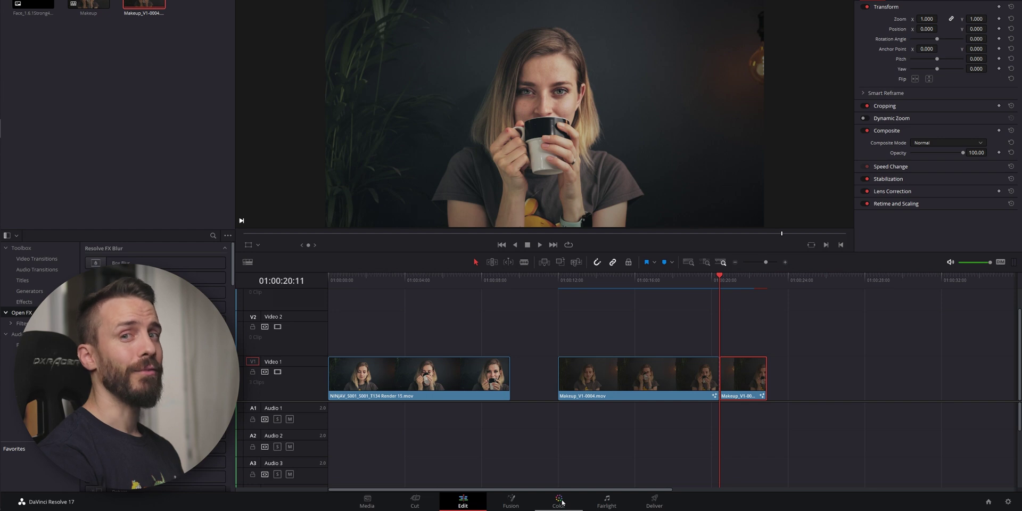
pyautogui.click(510, 500)
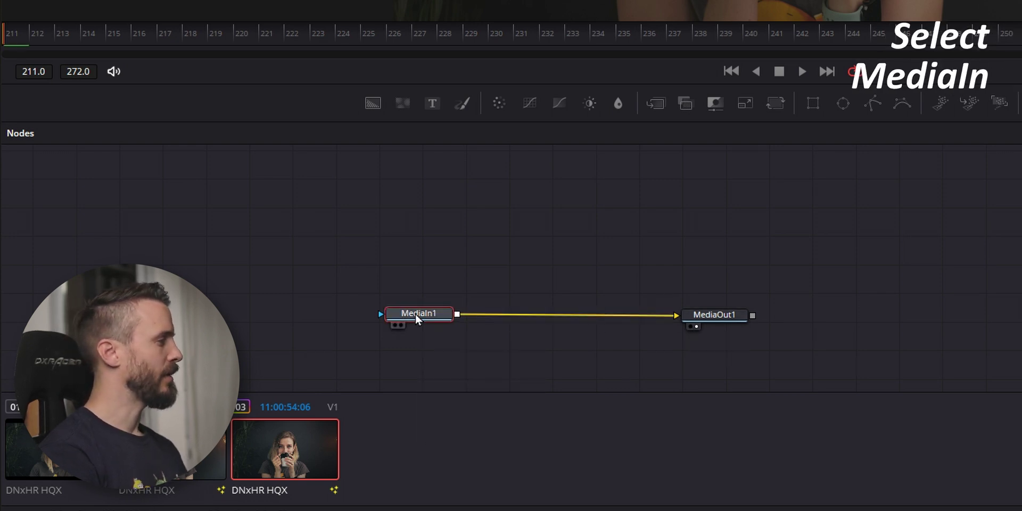
# Insert a Planar Tracker node after MediaIn1, centred between MediaIn1 and MediaOut1.
pyautogui.hotkey('ctrl', 'space')
pyautogui.write('Planar Tracker')
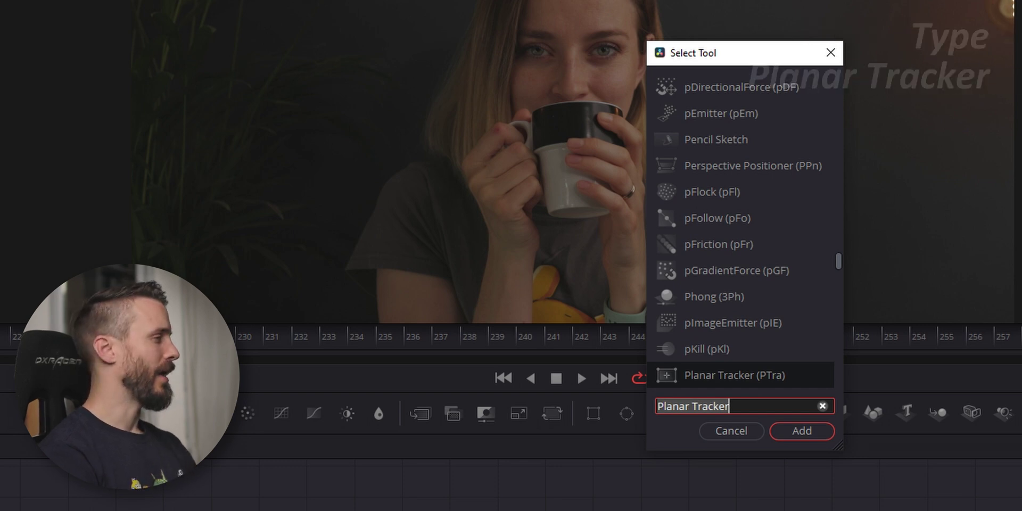
pyautogui.press('Return')
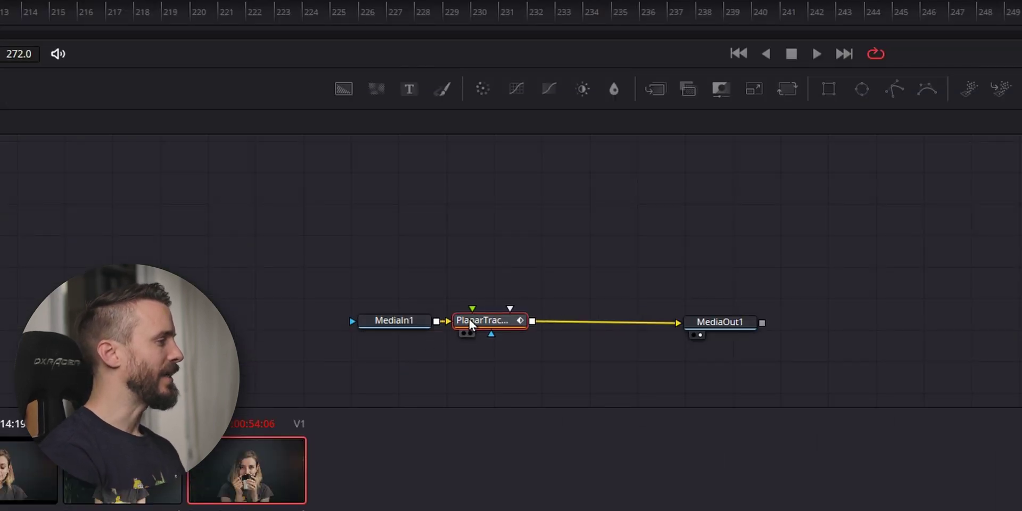
pyautogui.moveTo(471, 322); pyautogui.dragTo(516, 324)
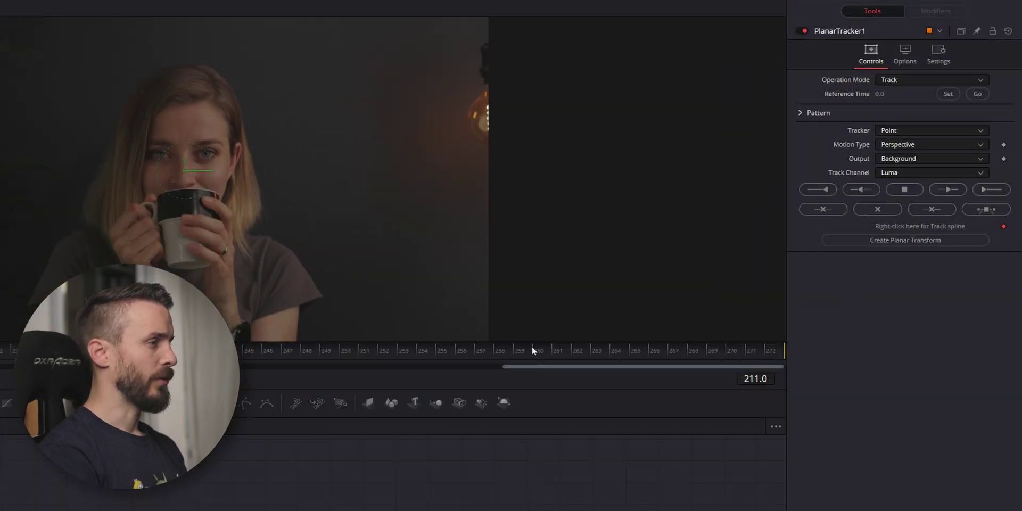
# Set frame 272 as the tracking reference and keep the tracker type as Point.
pyautogui.moveTo(530, 350); pyautogui.dragTo(729, 357)
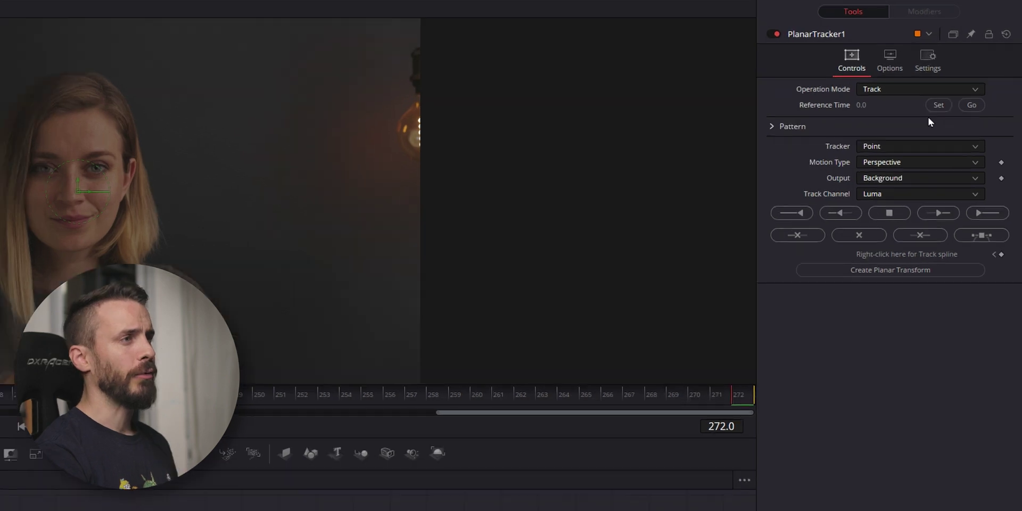
pyautogui.click(947, 96)
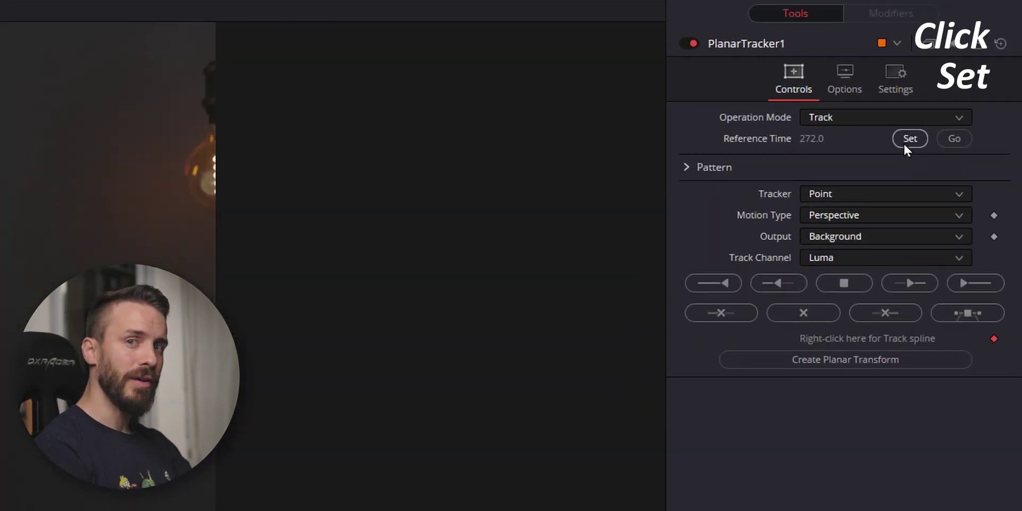
pyautogui.click(959, 193)
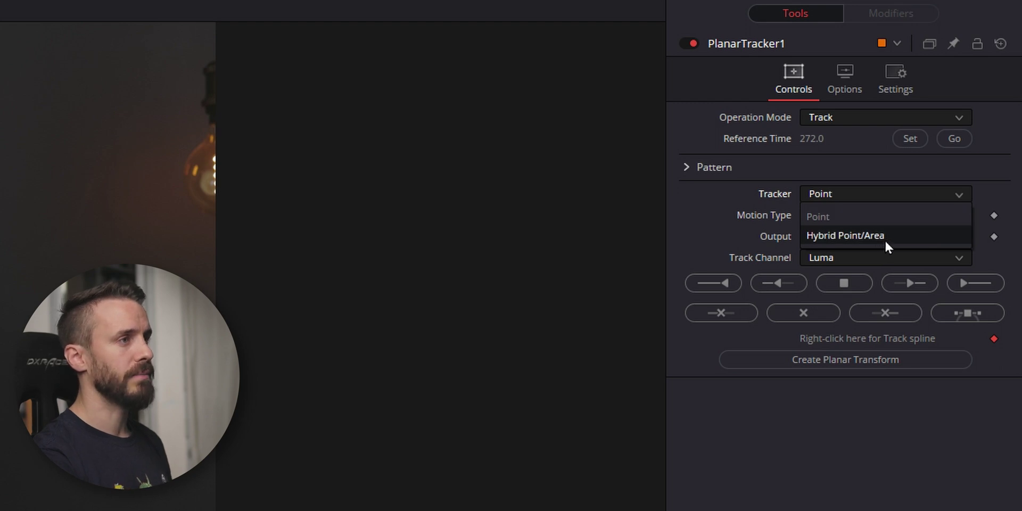
pyautogui.click(886, 165)
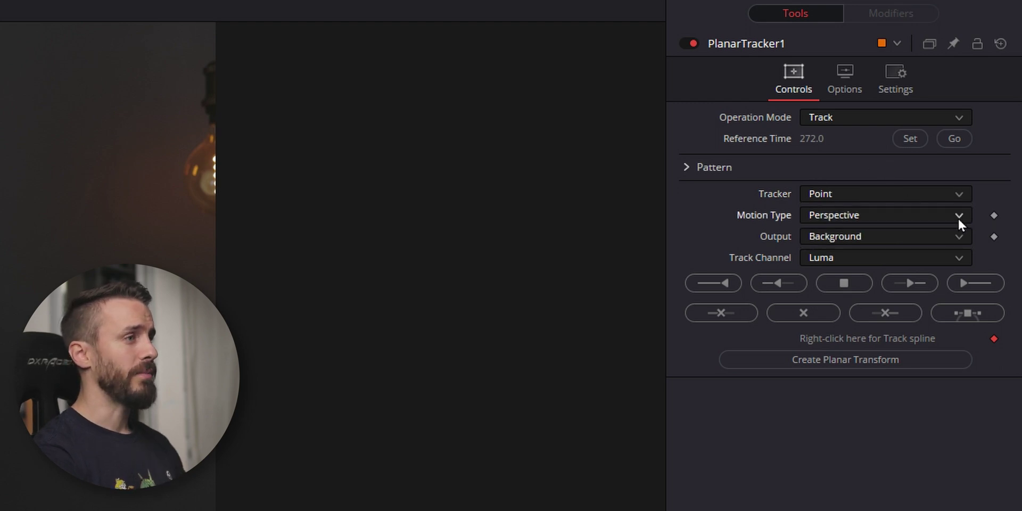
# Set Motion Type to Translation, Rotation and keep Track Channel on Luma.
pyautogui.click(958, 218)
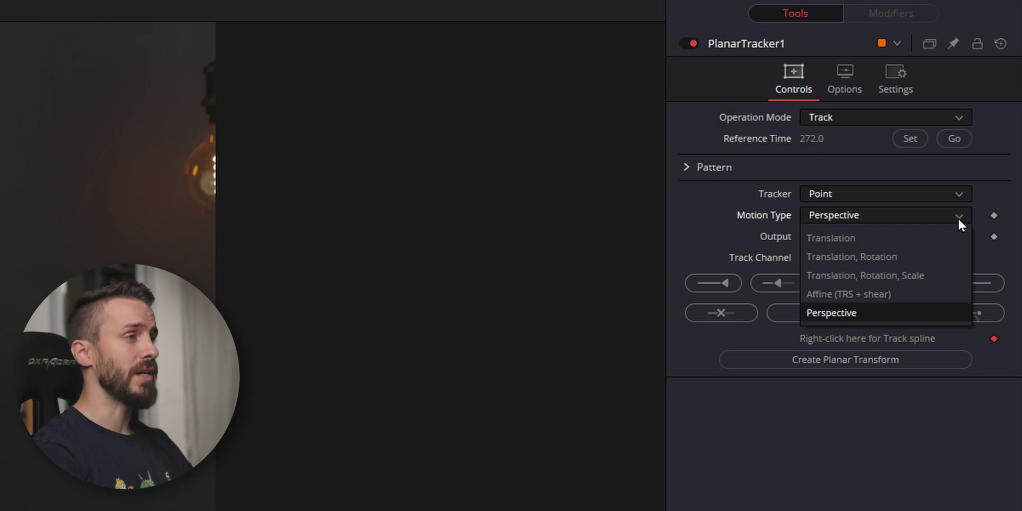
pyautogui.click(899, 260)
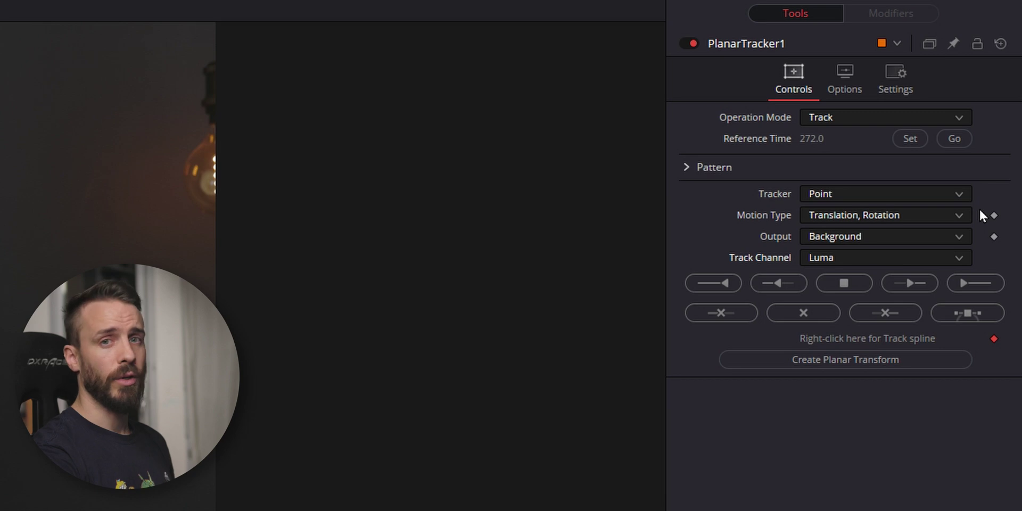
pyautogui.click(958, 259)
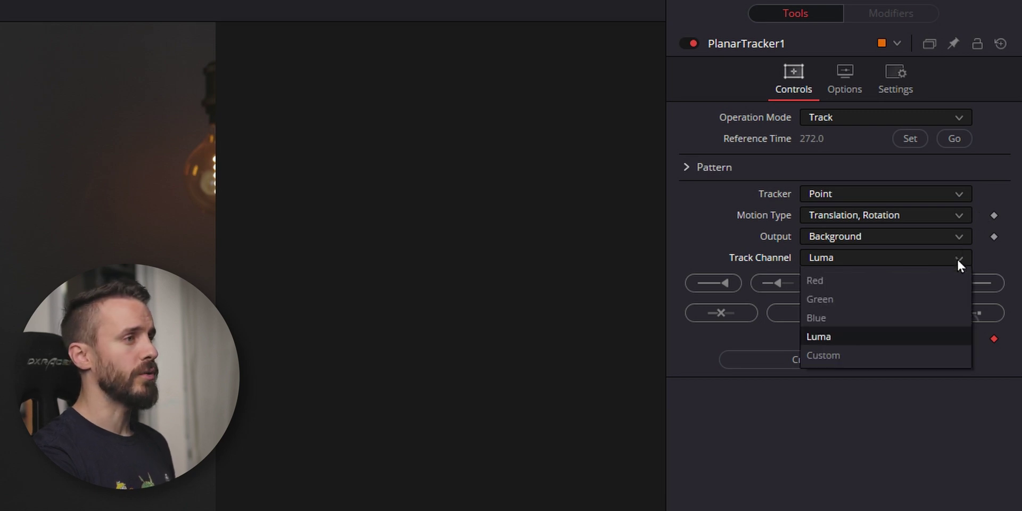
pyautogui.click(883, 335)
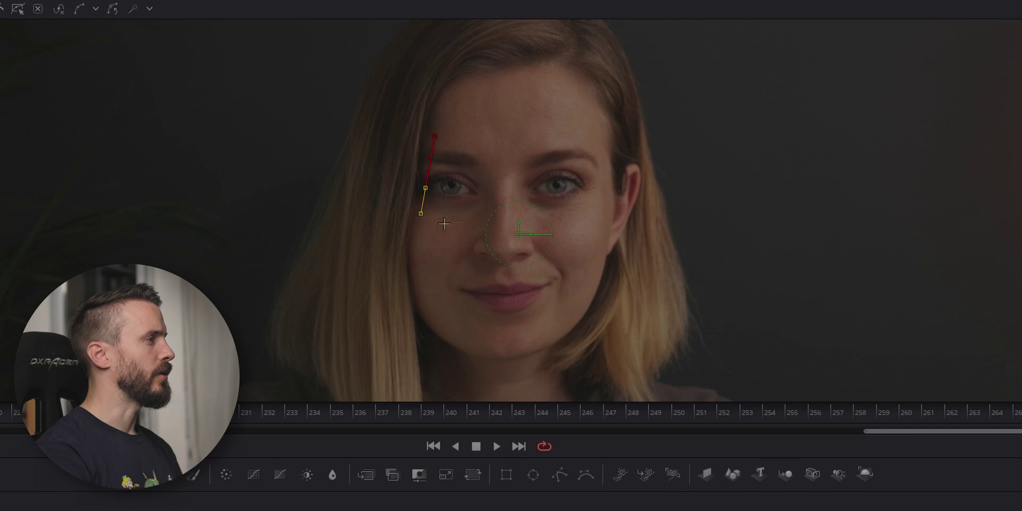
# Draw a closed four-sided polygon around both eyes and brows, then adjust its corners.
pyautogui.click(600, 218)
pyautogui.click(601, 139)
pyautogui.click(436, 138)
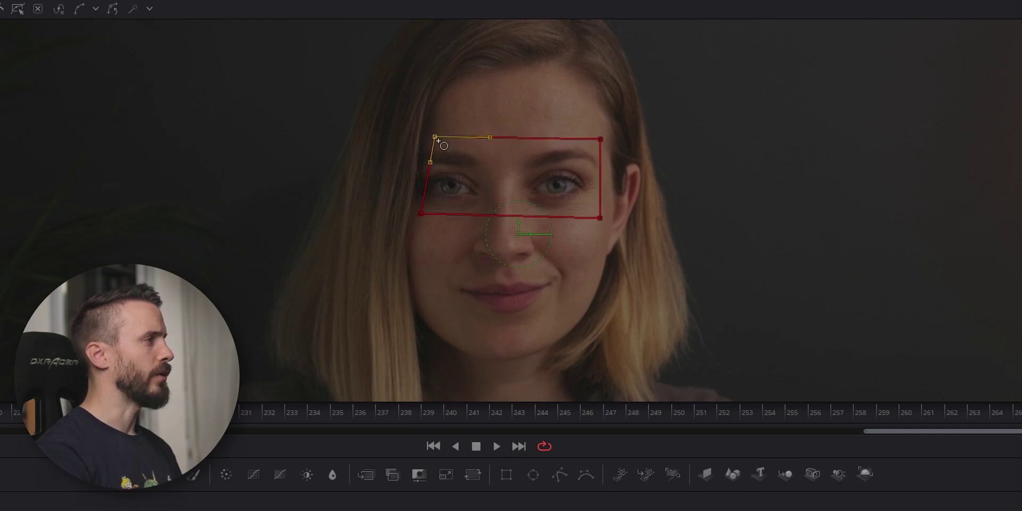
pyautogui.moveTo(434, 136); pyautogui.dragTo(491, 136)
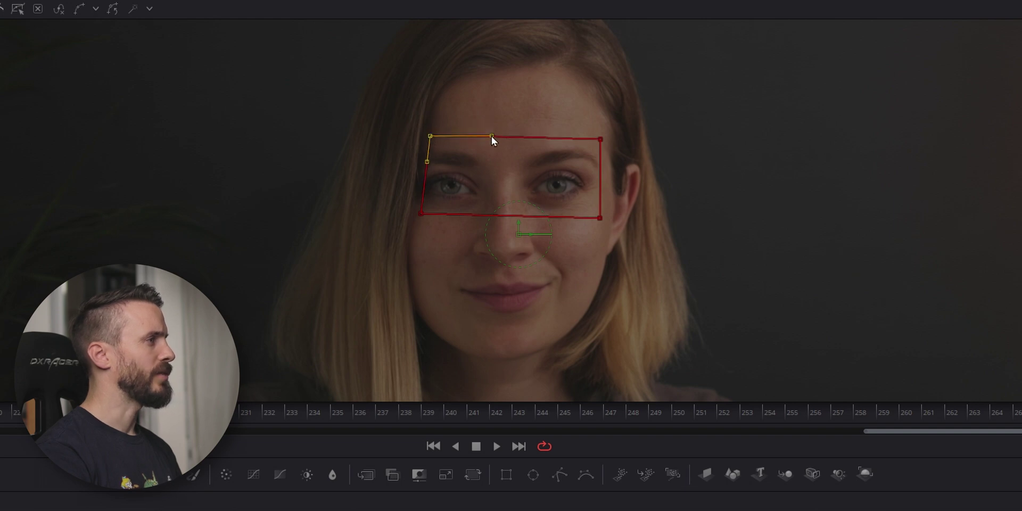
pyautogui.moveTo(602, 139); pyautogui.dragTo(601, 137)
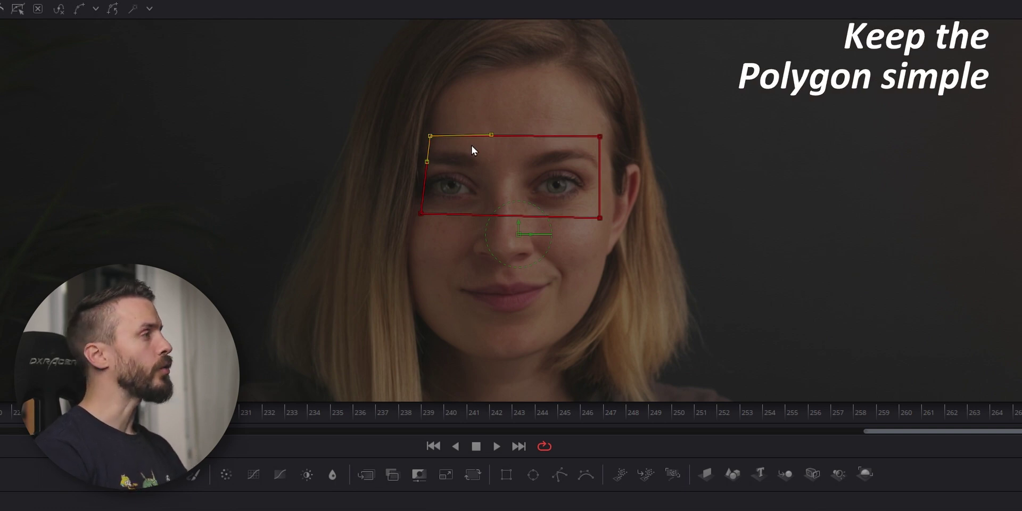
pyautogui.moveTo(431, 136); pyautogui.dragTo(432, 133)
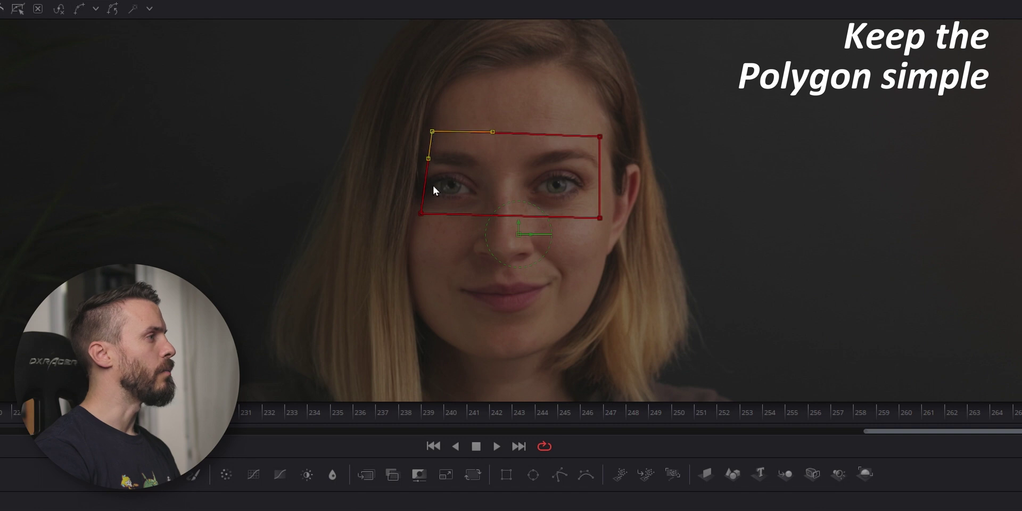
pyautogui.moveTo(421, 214); pyautogui.dragTo(420, 220)
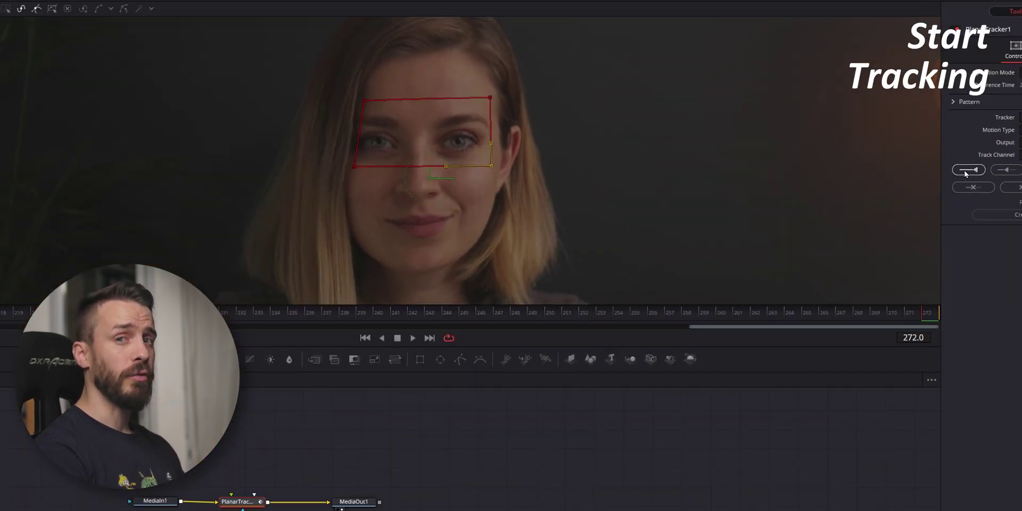
# Track the eye rectangle in reverse from frame 272 back to frame 211.
pyautogui.click(964, 172)
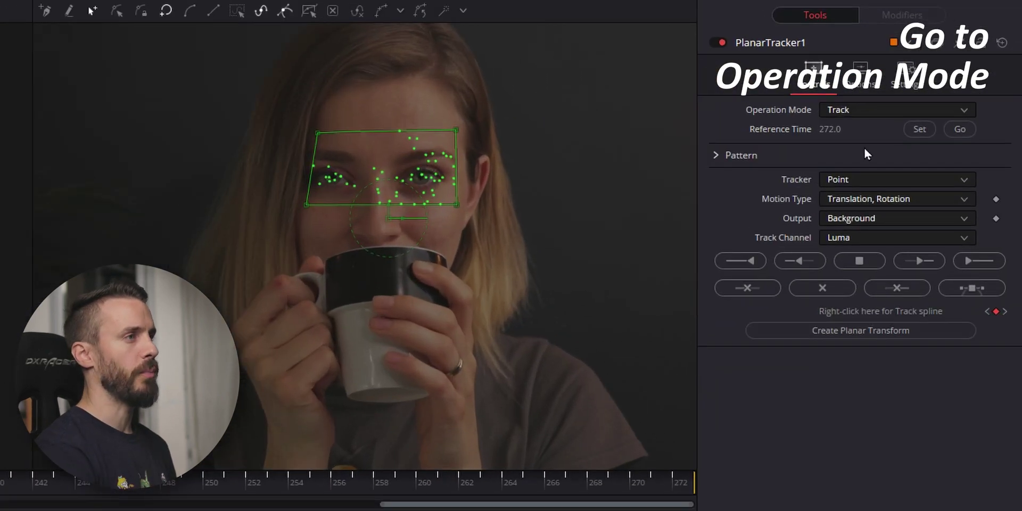
# Switch PlanarTracker1 to Corner Pin and reshape the pin corners to the upper face's perspective.
pyautogui.click(899, 108)
pyautogui.click(856, 167)
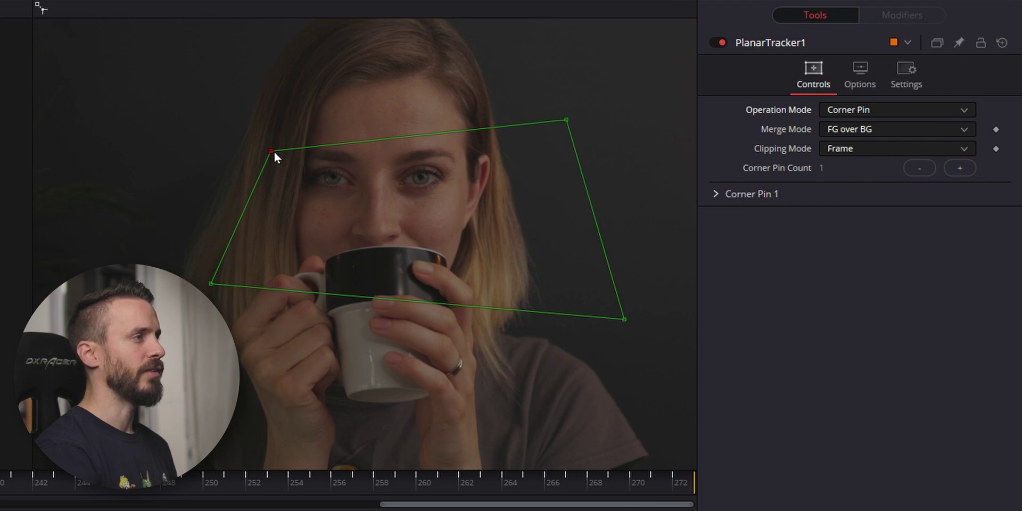
pyautogui.moveTo(272, 151); pyautogui.dragTo(276, 99)
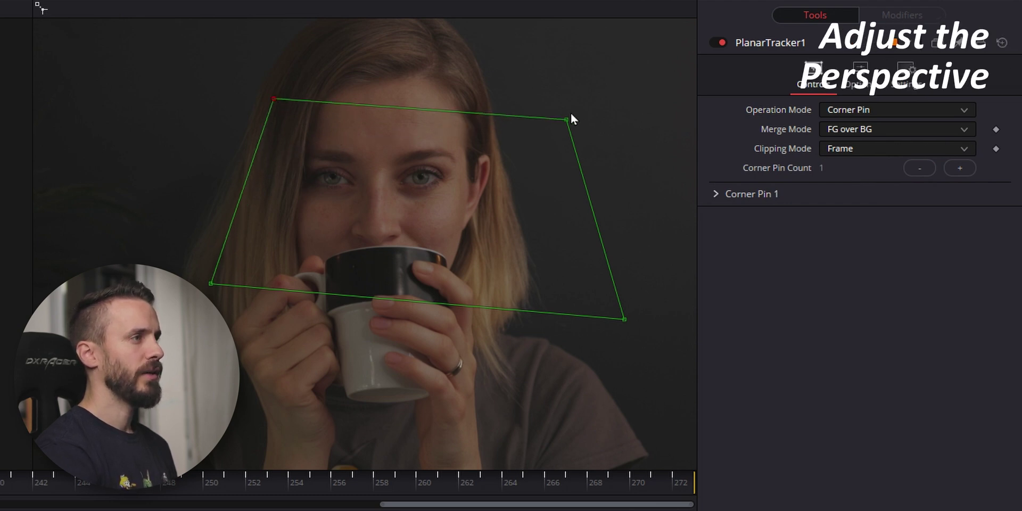
pyautogui.moveTo(568, 116); pyautogui.dragTo(552, 97)
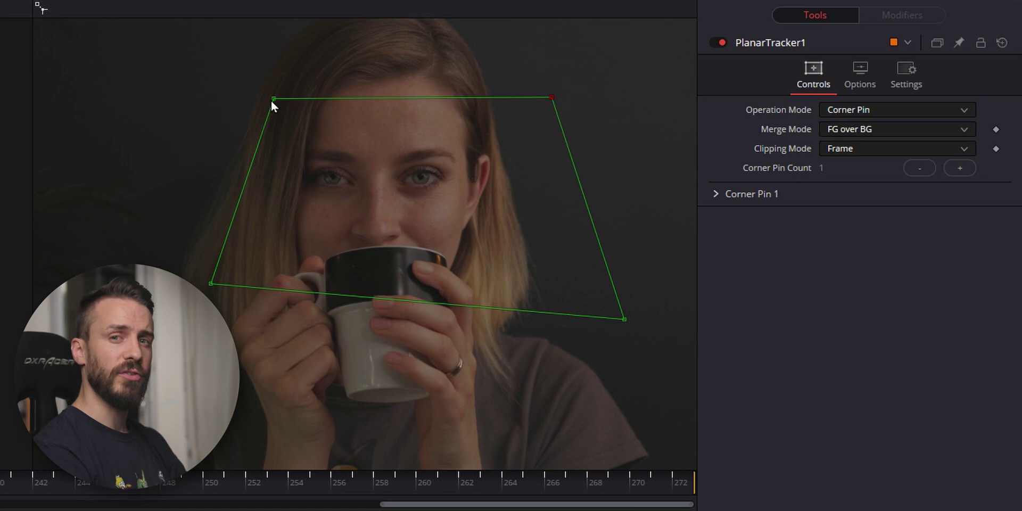
pyautogui.moveTo(273, 98); pyautogui.dragTo(251, 90)
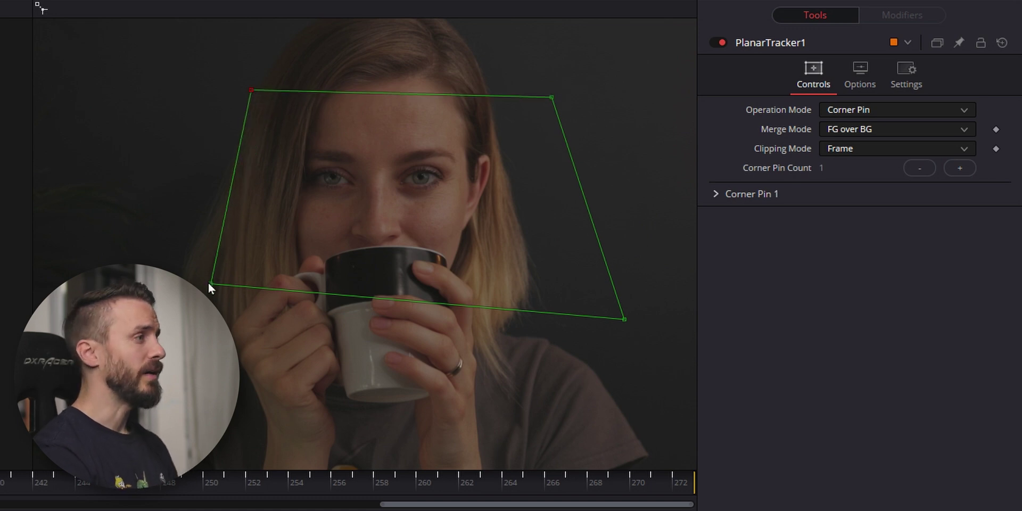
pyautogui.moveTo(211, 283); pyautogui.dragTo(215, 310)
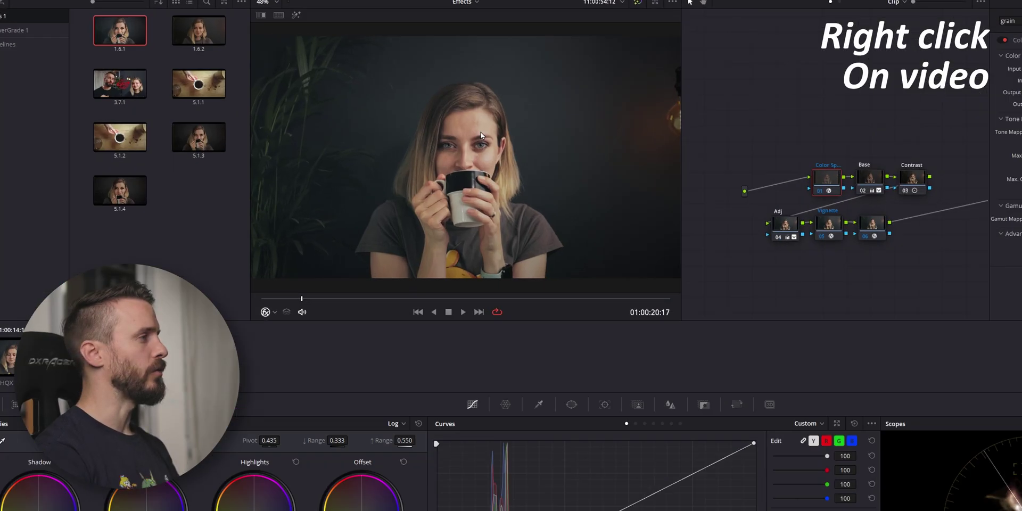
# Grab the current frame as a gallery still and export still 1.3.1 as a PNG.
pyautogui.rightClick(427, 115)
pyautogui.click(696, 190)
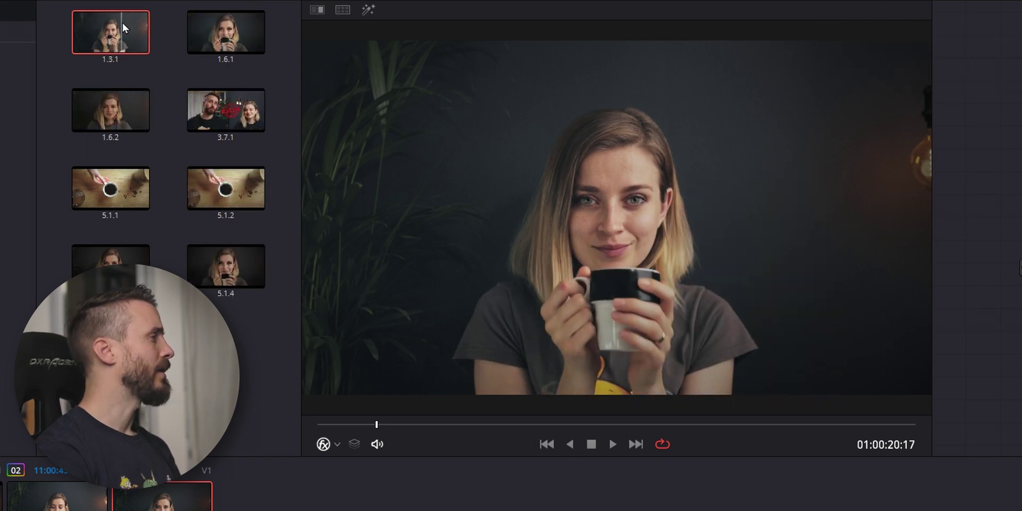
pyautogui.rightClick(121, 21)
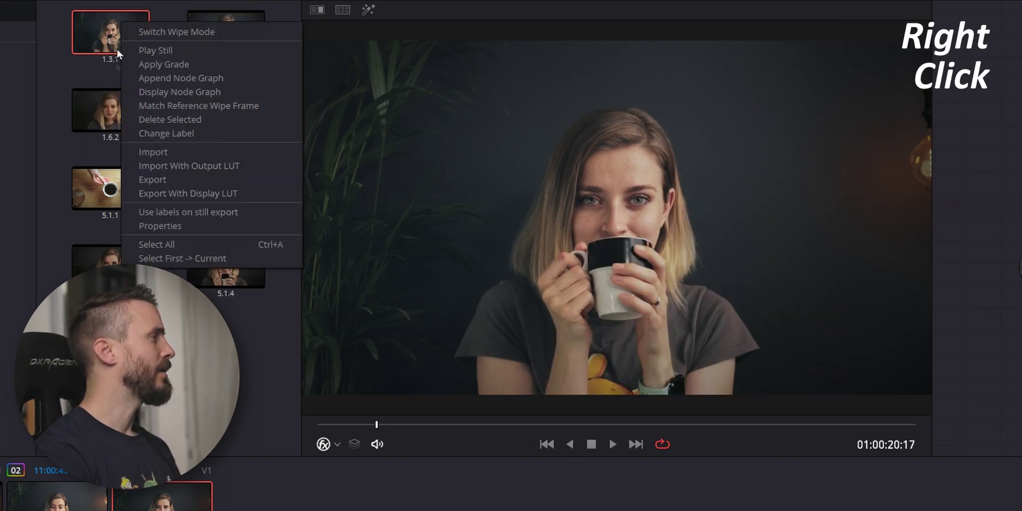
pyautogui.click(172, 181)
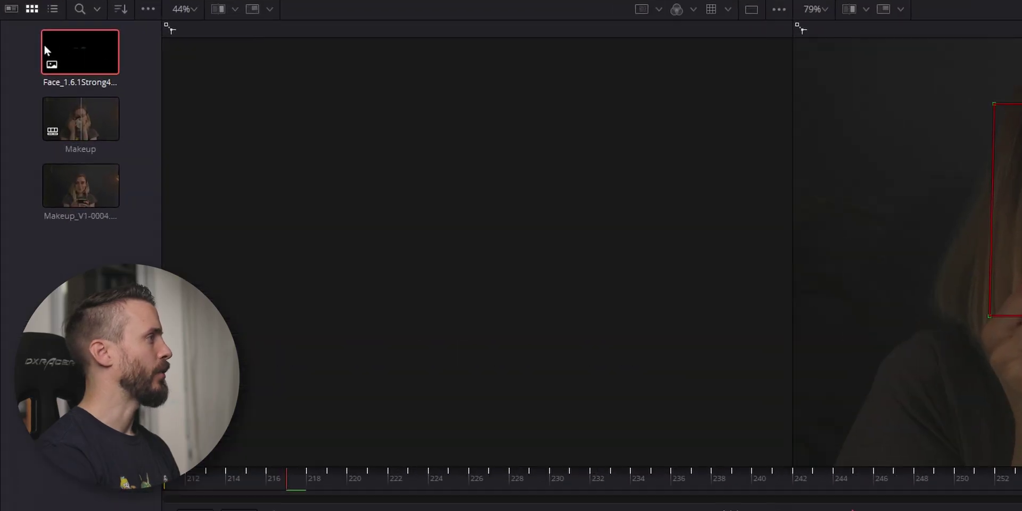
# Add the Face image as MediaIn2, wire it into PlanarTracker1's foreground input, and view both.
pyautogui.moveTo(74, 46); pyautogui.dragTo(432, 254)
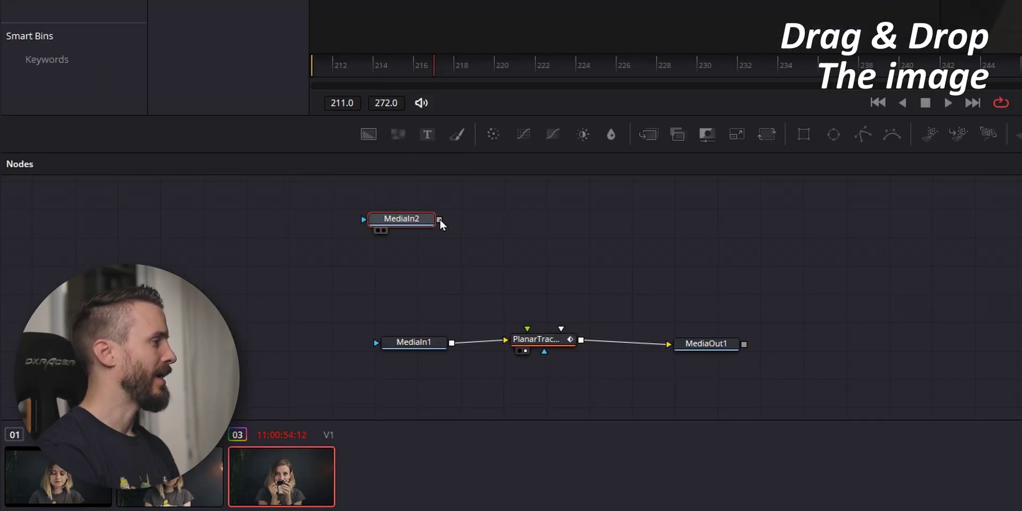
pyautogui.moveTo(439, 220); pyautogui.dragTo(527, 328)
pyautogui.moveTo(394, 236); pyautogui.dragTo(394, 251)
pyautogui.click(393, 245)
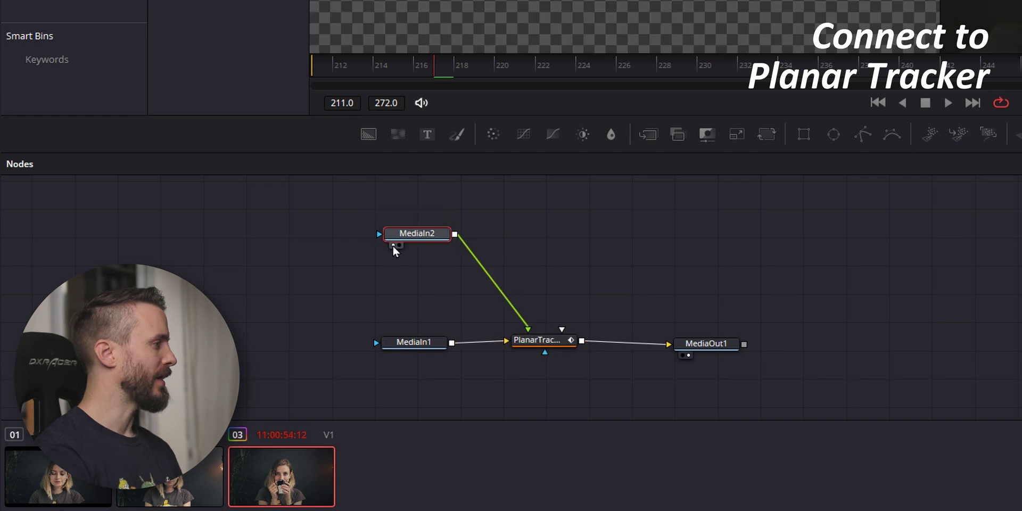
pyautogui.click(527, 351)
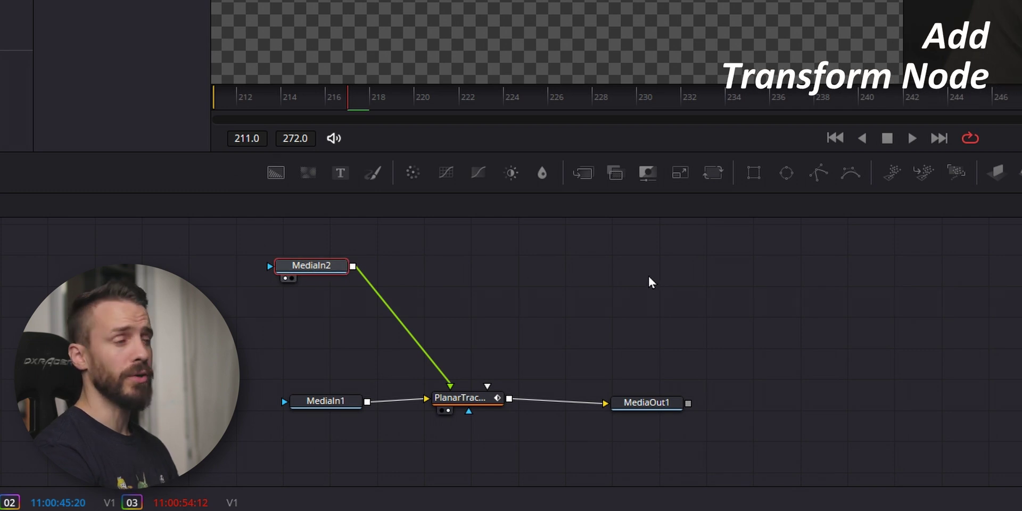
# Insert Transform1 between MediaIn2 and PlanarTracker1, scaling the makeup to about 2.97 and recentring it over her eyes.
pyautogui.click(712, 171)
pyautogui.moveTo(407, 269); pyautogui.dragTo(475, 302)
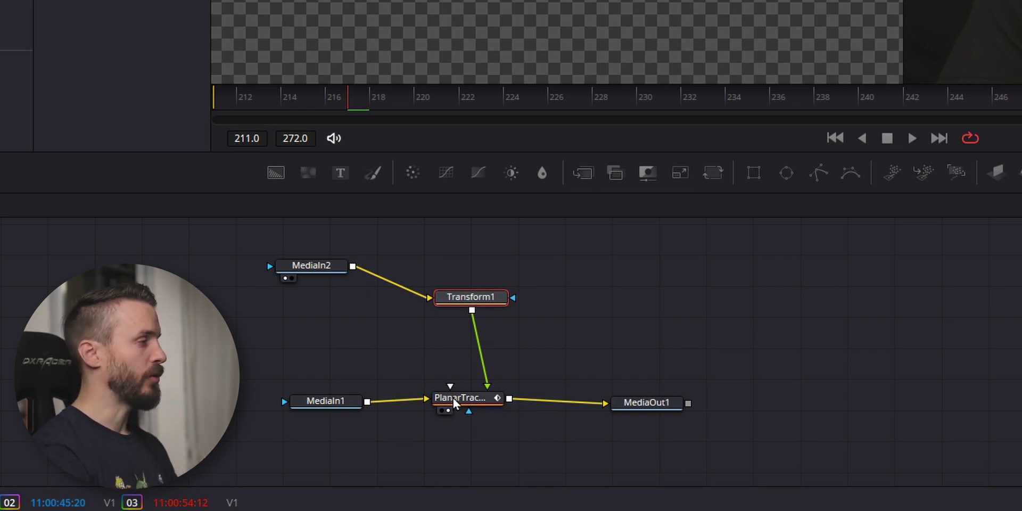
pyautogui.moveTo(459, 403); pyautogui.dragTo(458, 407)
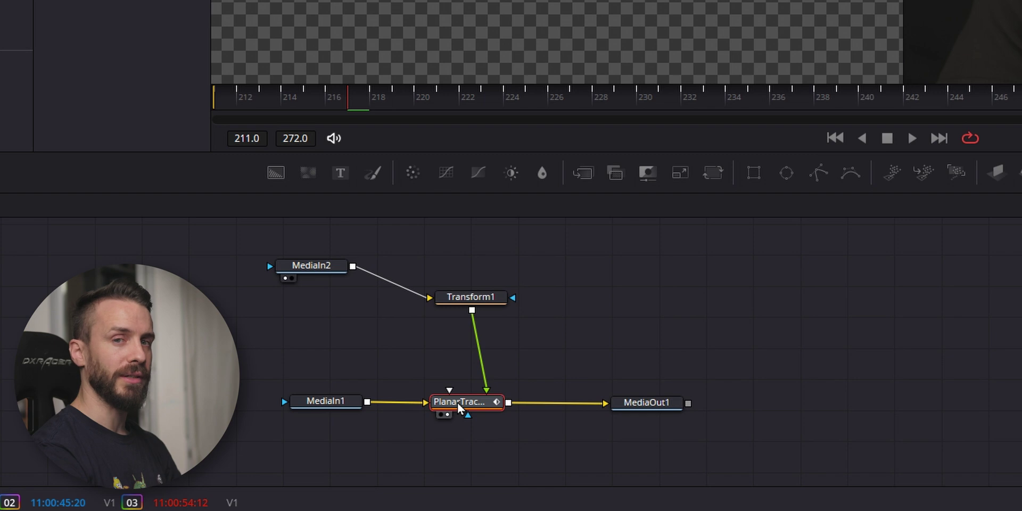
pyautogui.click(471, 296)
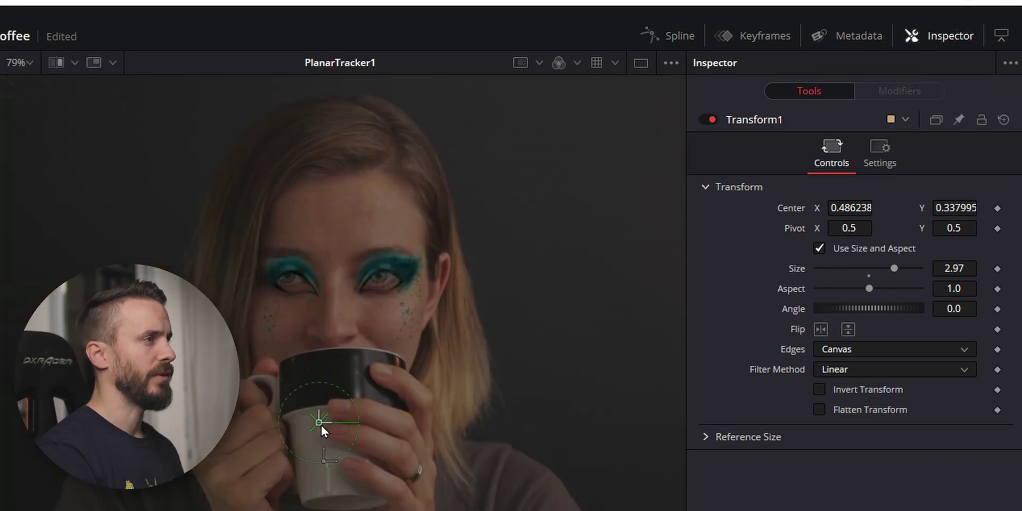
pyautogui.moveTo(321, 426); pyautogui.dragTo(319, 425)
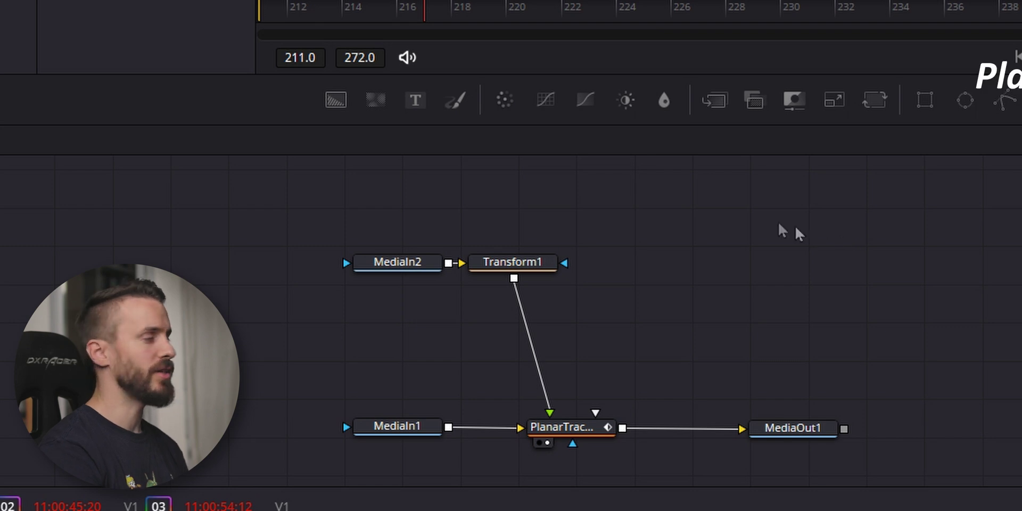
# Drag PlanarTracker1's top-left corner-pin corner to refine the makeup's fit over her eyes.
pyautogui.click(555, 435)
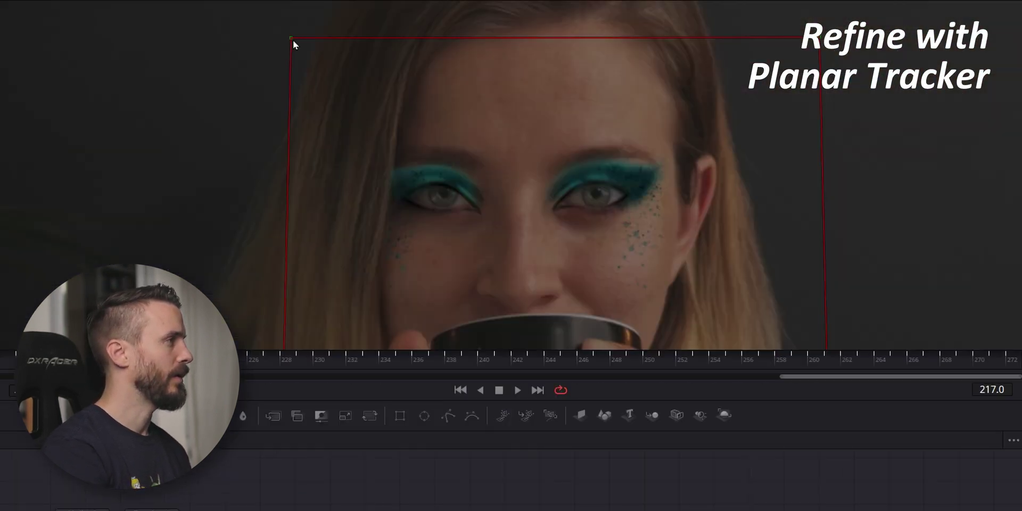
pyautogui.moveTo(293, 40); pyautogui.dragTo(290, 31)
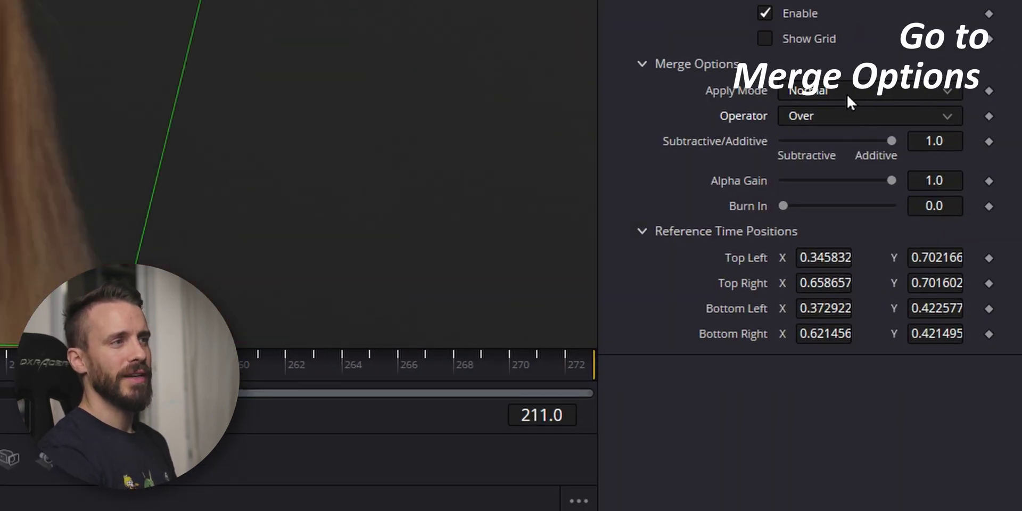
# Blend the makeup in Hard Light at 0.673 gain and view the result on the Color page.
pyautogui.click(848, 91)
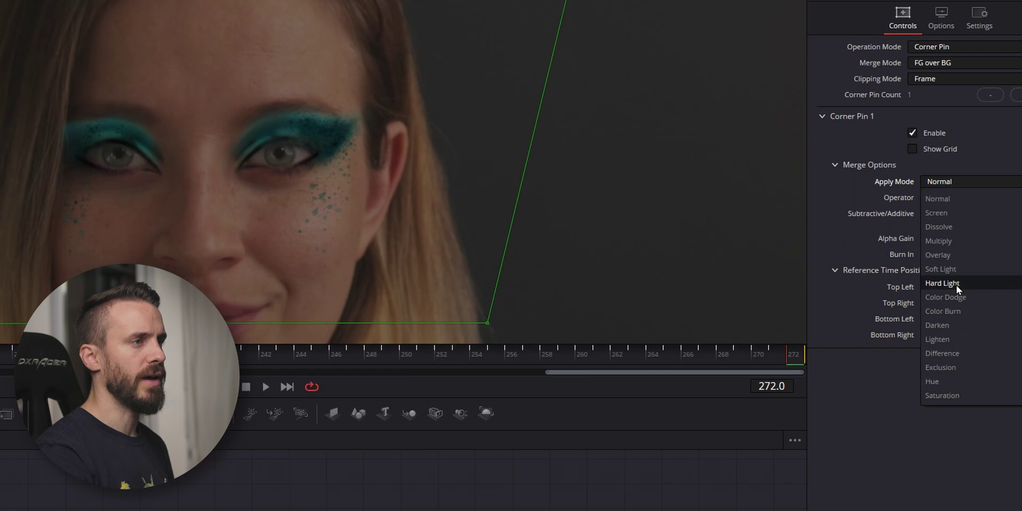
pyautogui.click(955, 285)
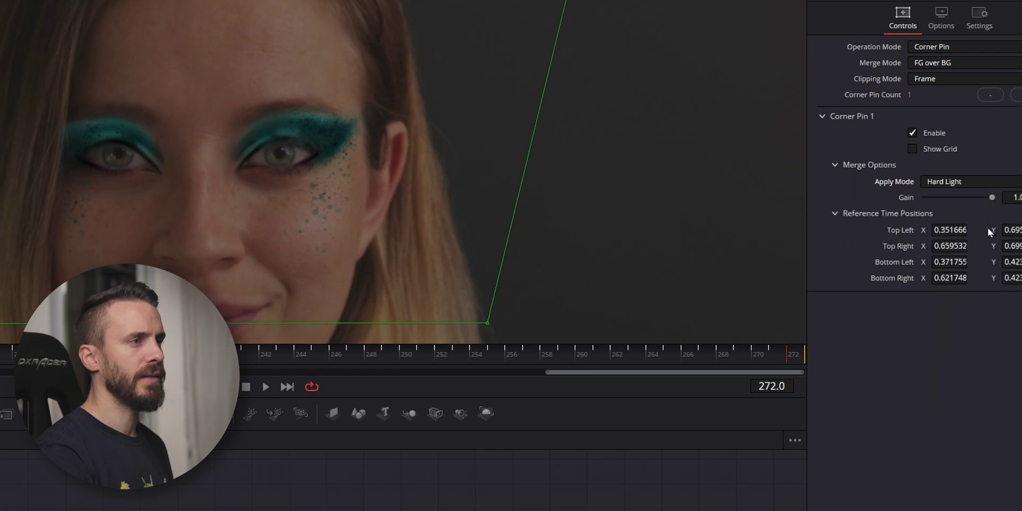
pyautogui.moveTo(991, 198); pyautogui.dragTo(969, 198)
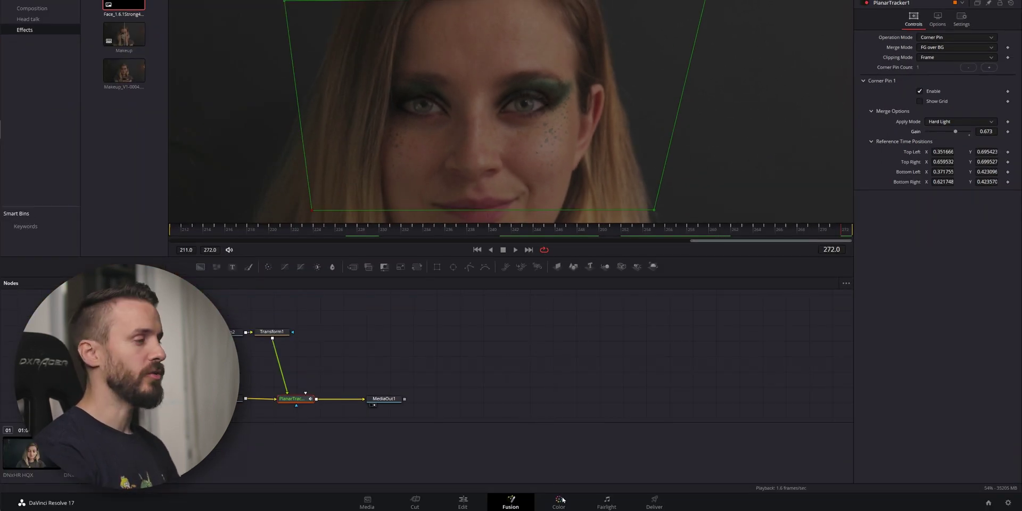
pyautogui.click(558, 503)
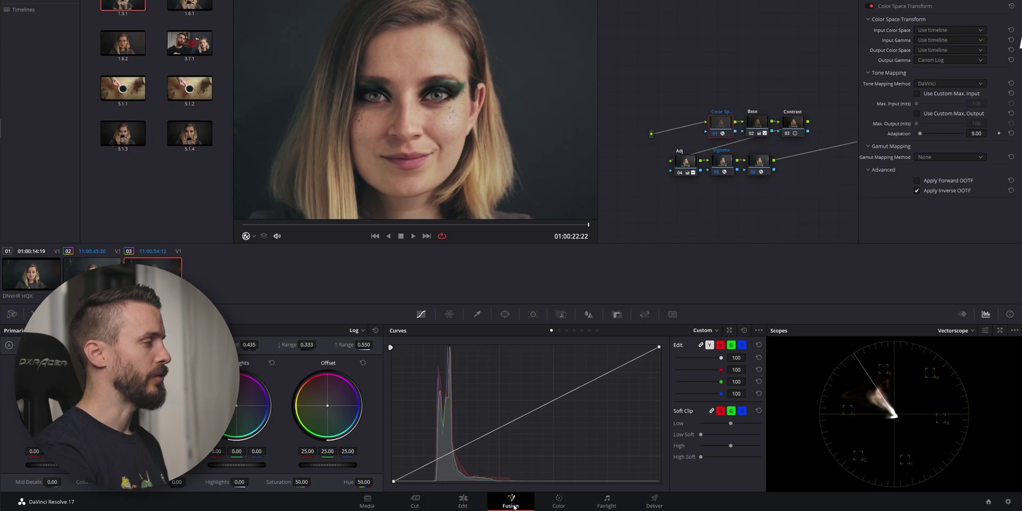
# Back on the Fusion page, attach an Ellipse mask to PlanarTracker1 and move it aside in the node graph.
pyautogui.click(510, 503)
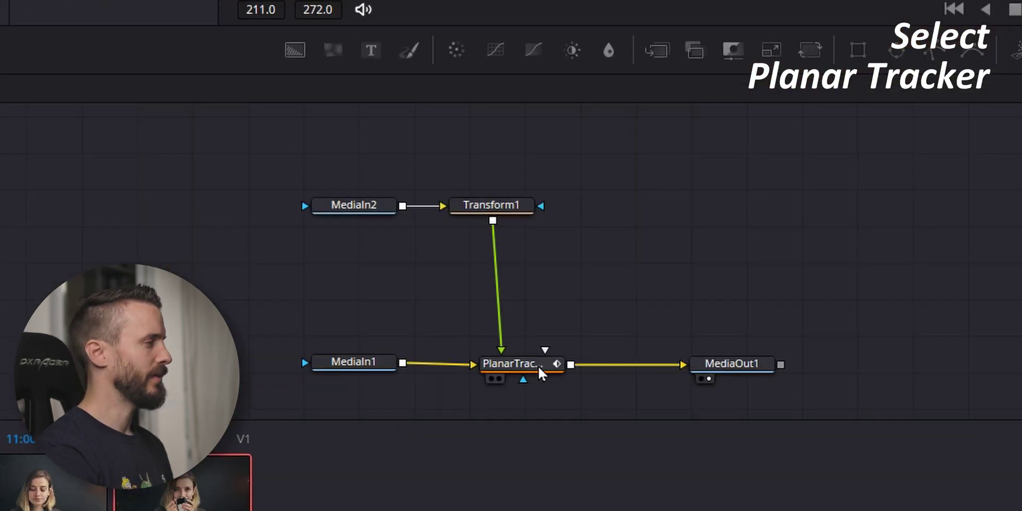
pyautogui.click(546, 366)
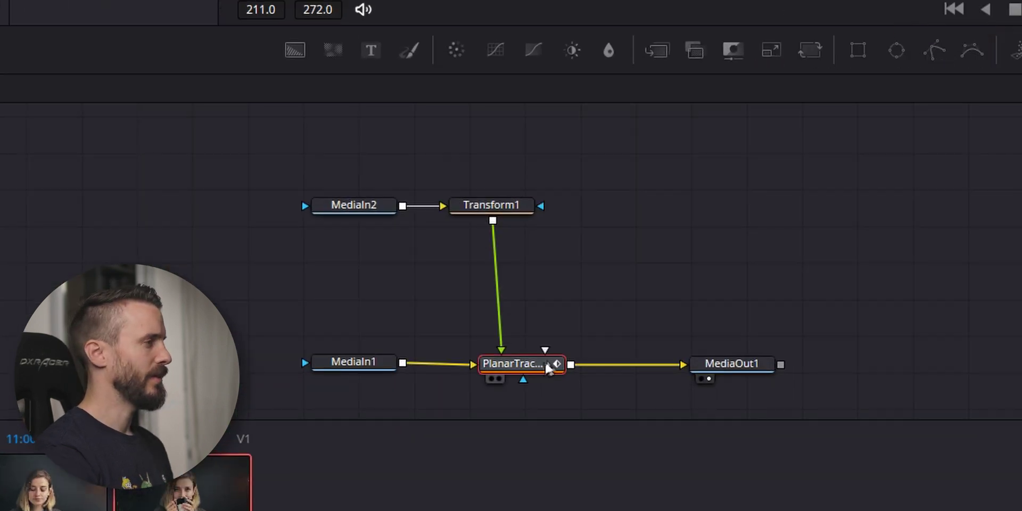
pyautogui.click(896, 51)
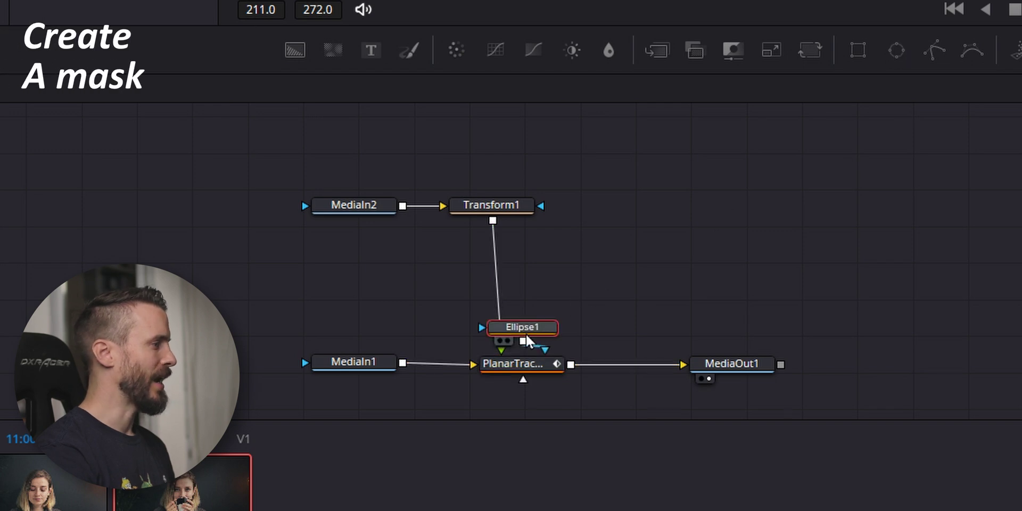
pyautogui.moveTo(523, 336); pyautogui.dragTo(618, 287)
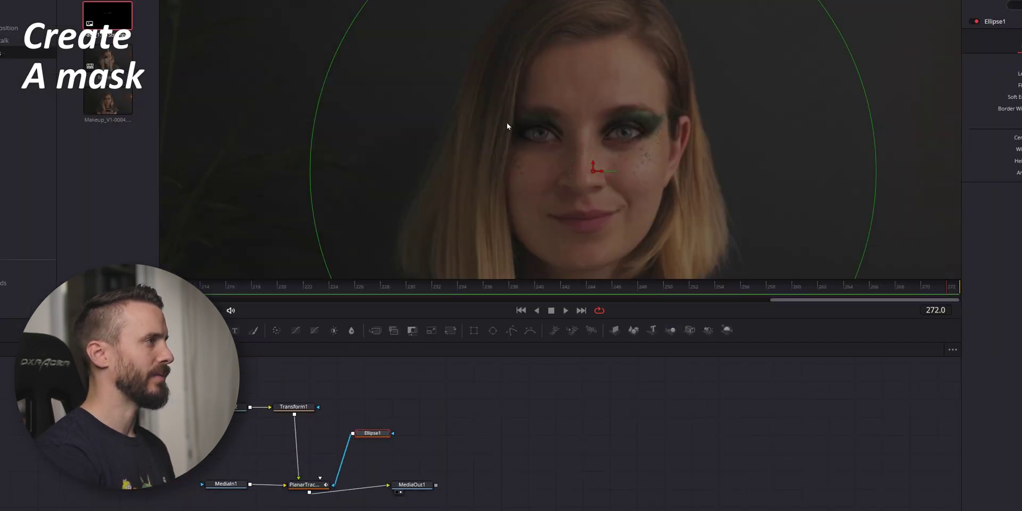
# Reshape the ellipse into a narrow oval centred around both eyes.
pyautogui.moveTo(566, 41); pyautogui.dragTo(567, 319)
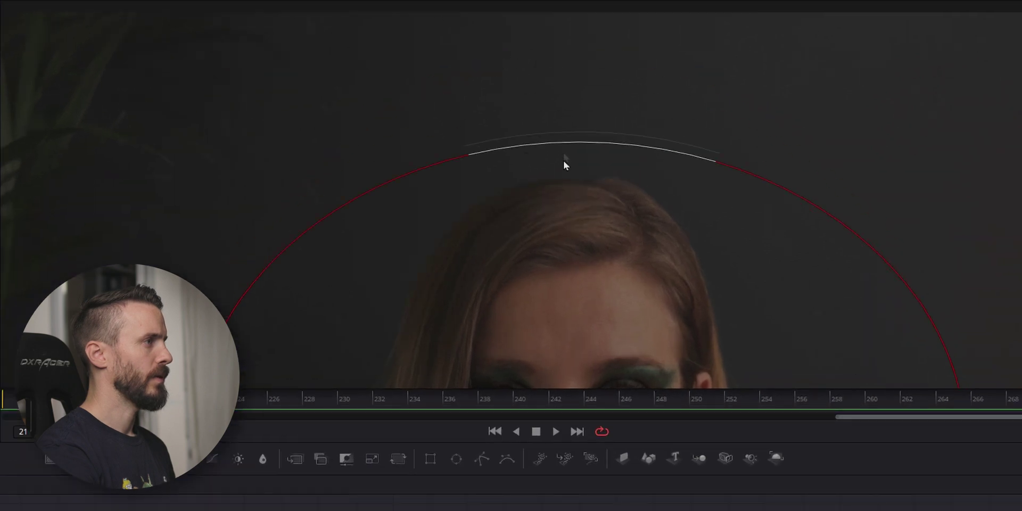
pyautogui.moveTo(578, 193); pyautogui.dragTo(575, 138)
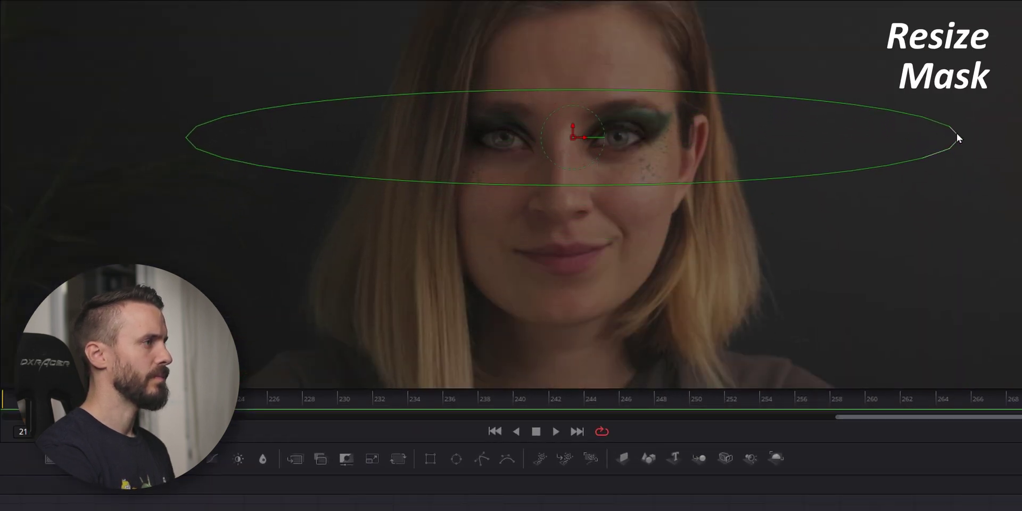
pyautogui.moveTo(957, 136); pyautogui.dragTo(699, 155)
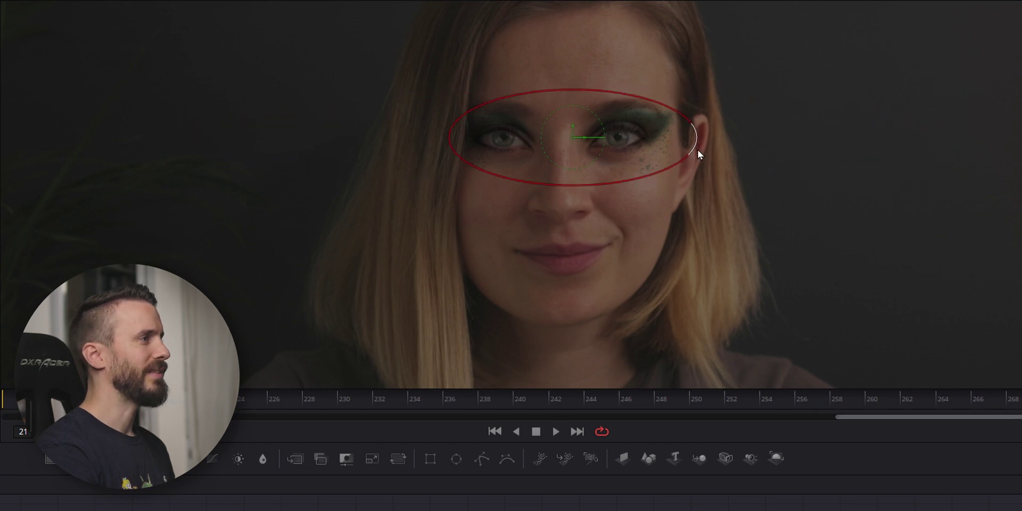
pyautogui.moveTo(576, 139); pyautogui.dragTo(564, 138)
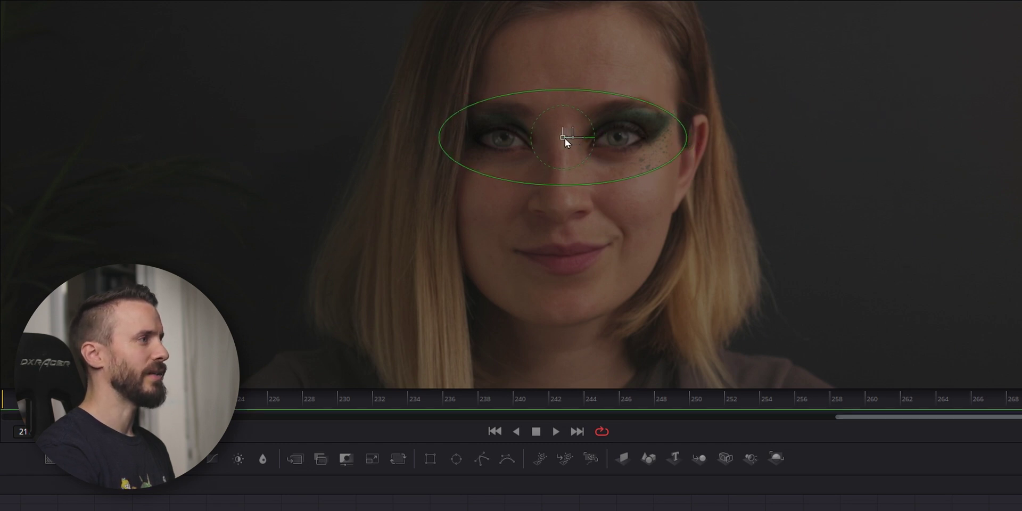
pyautogui.scroll(3, 647, 152)
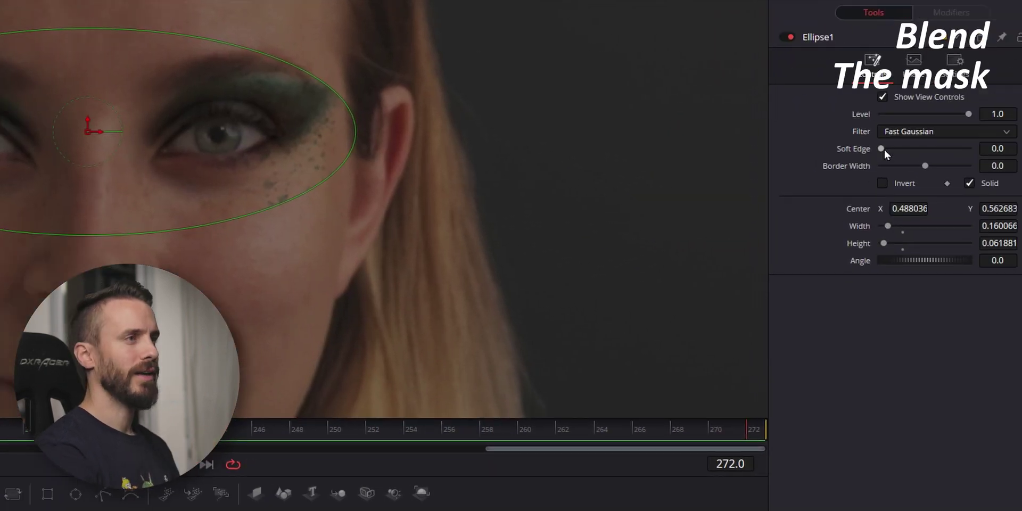
# Raise the Ellipse mask's Soft Edge slightly.
pyautogui.moveTo(882, 149); pyautogui.dragTo(894, 153)
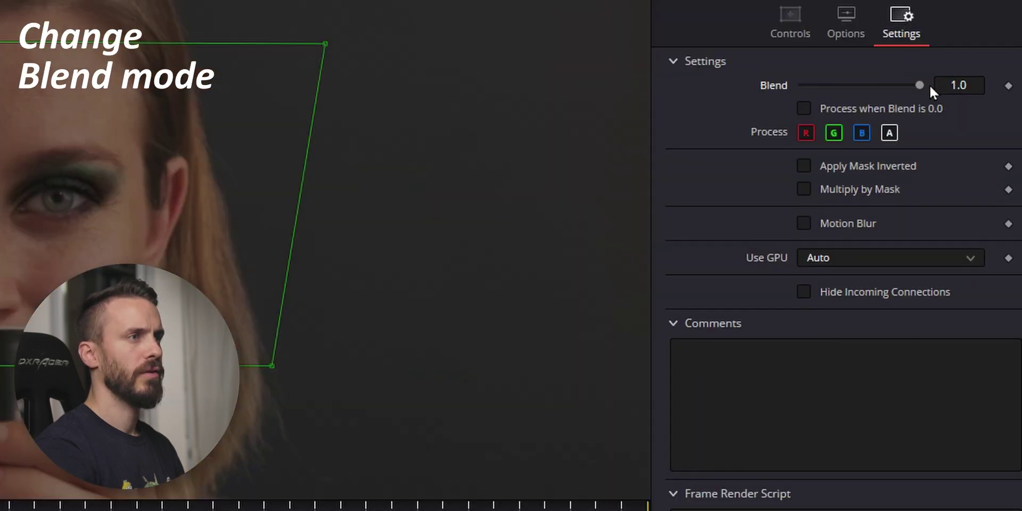
# Keyframe PlanarTracker1's Blend at 0.0, then move the playhead to a later frame.
pyautogui.moveTo(917, 85); pyautogui.dragTo(758, 89)
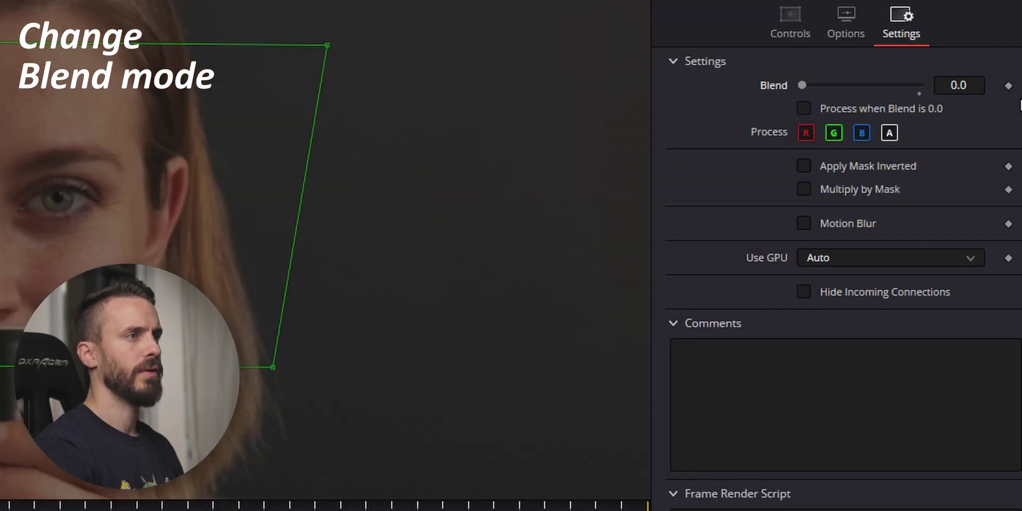
pyautogui.click(1008, 85)
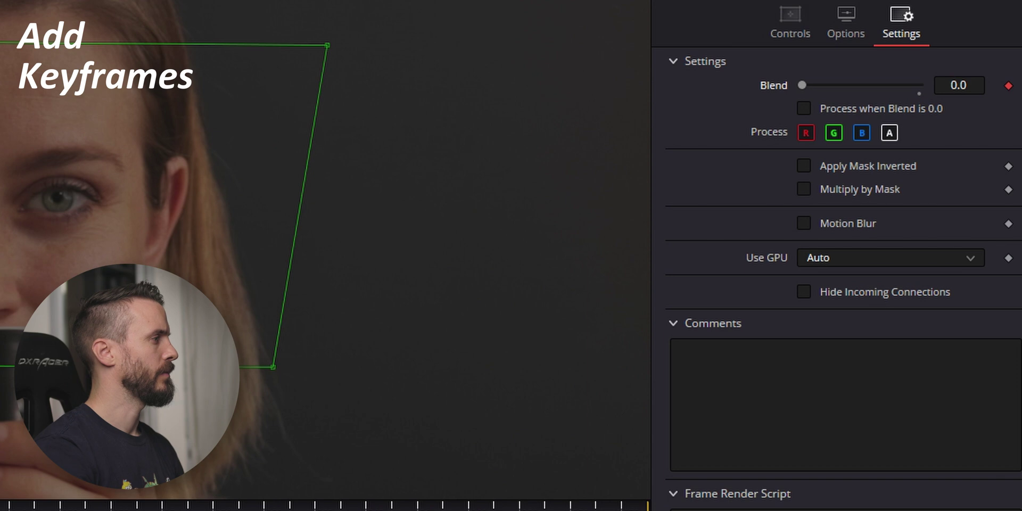
pyautogui.click(442, 503)
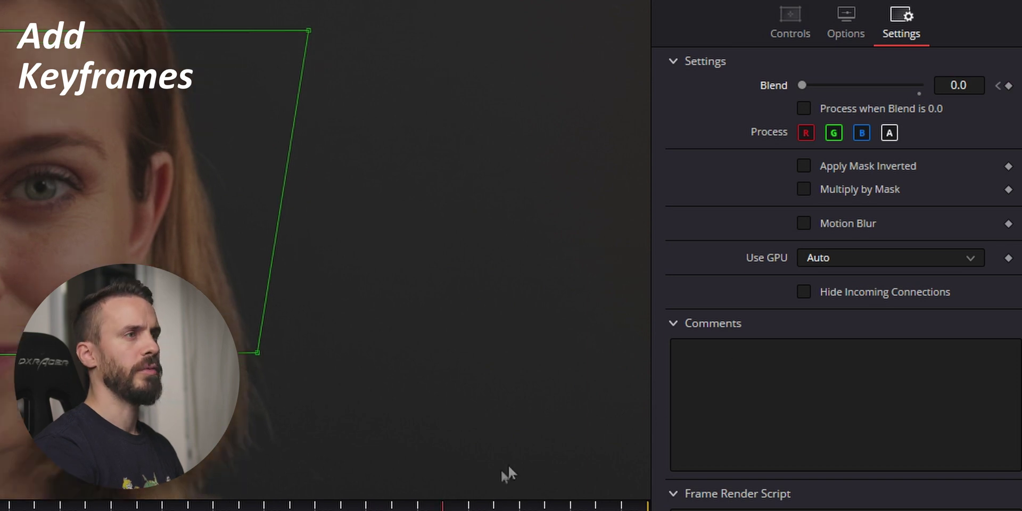
pyautogui.scroll(1, 890, 85)
pyautogui.scroll(3, 944, 84)
pyautogui.scroll(6, 944, 84)
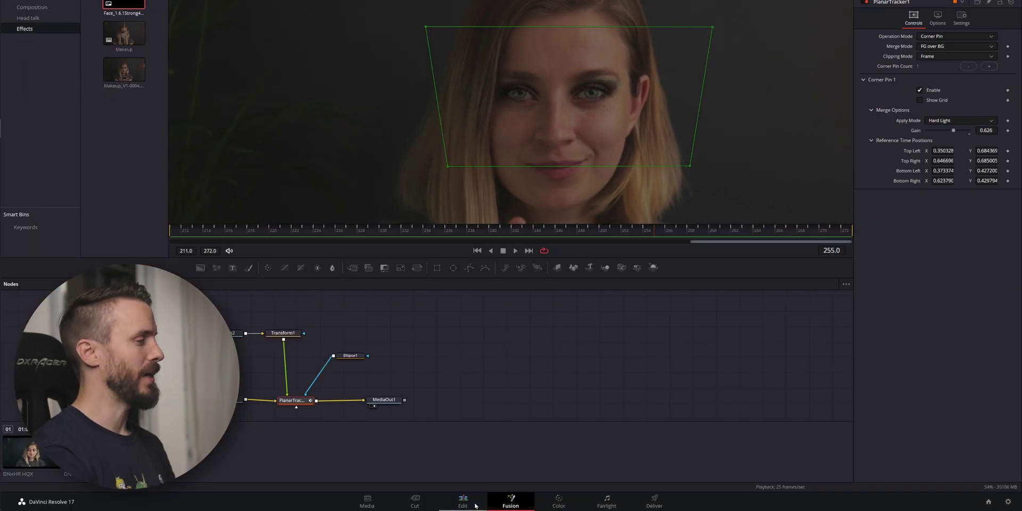
# Play the Makeup clip on the Edit page to review the makeup fading in.
pyautogui.click(463, 503)
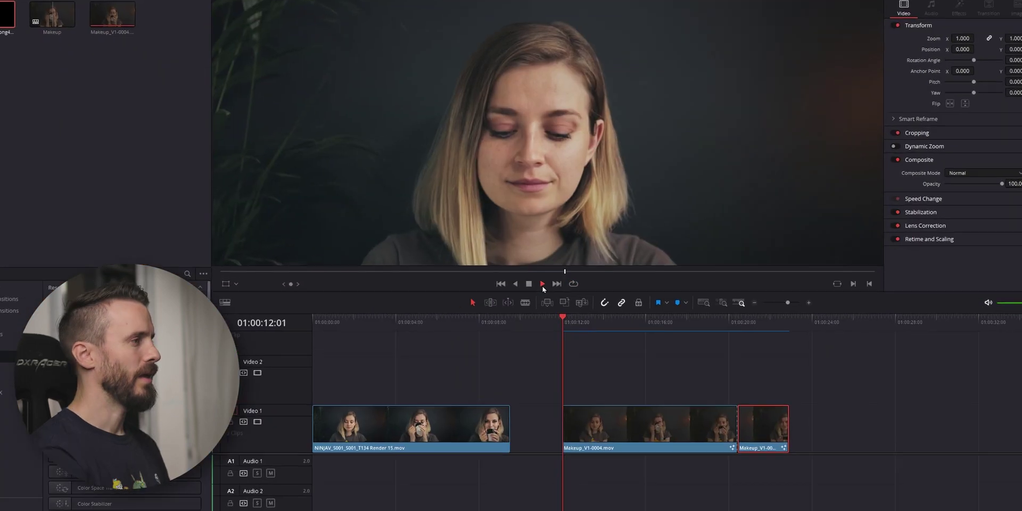
pyautogui.click(548, 294)
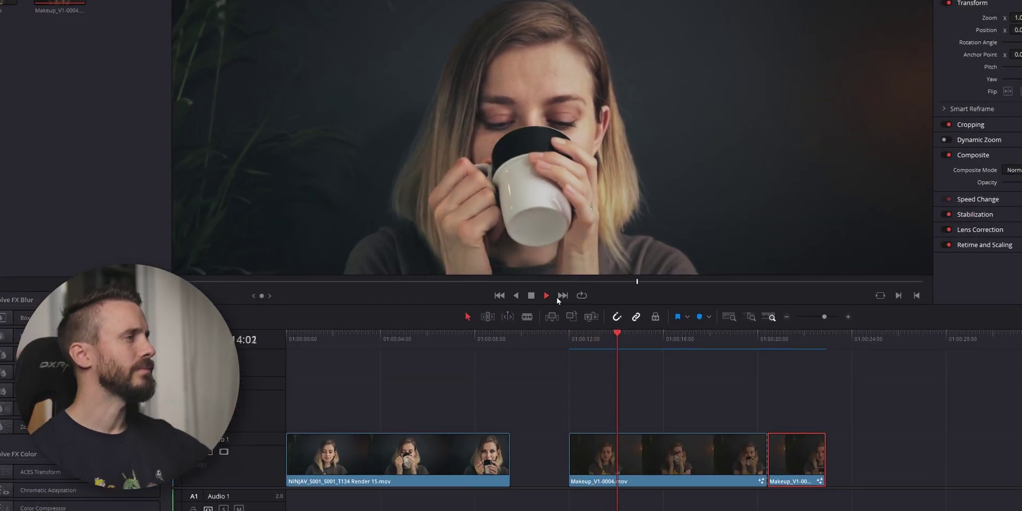